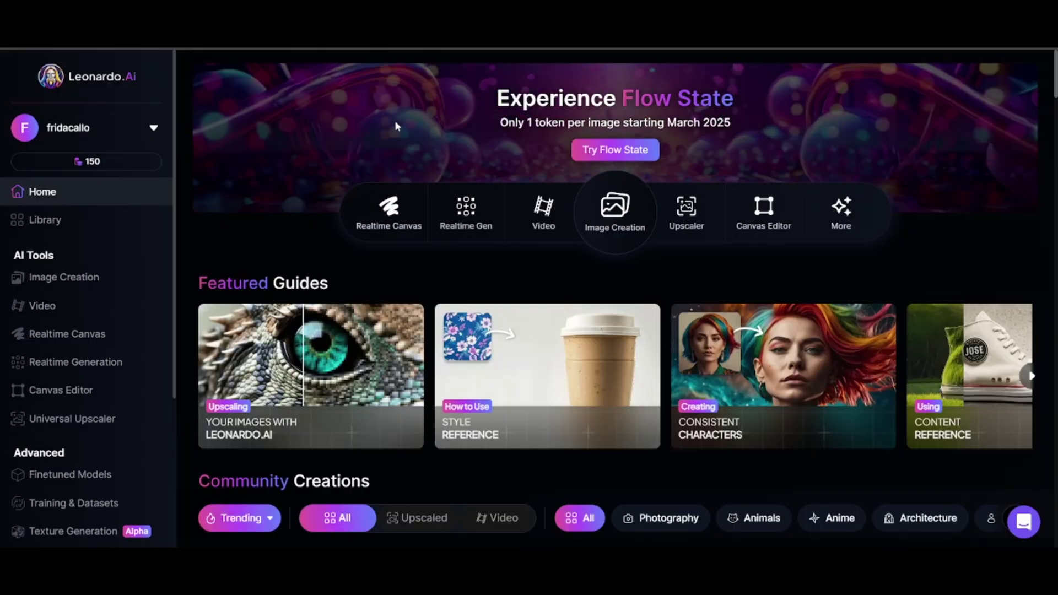
Open Image Creation, look over the models and styles, and set Number of Images to 1
left_click(614, 212)
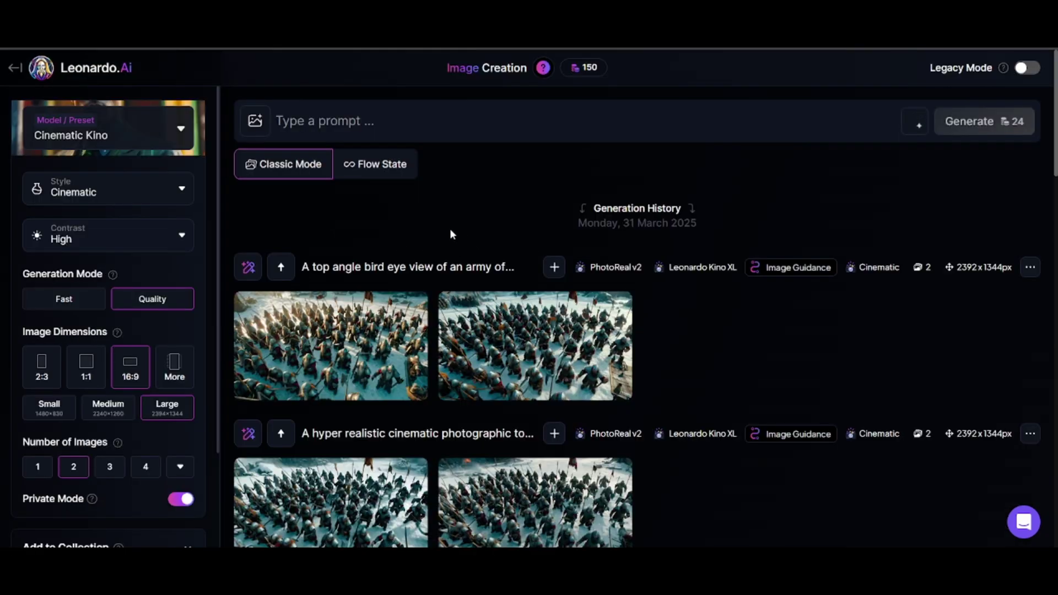
left_click(108, 128)
scroll(411, 232, "down", 1)
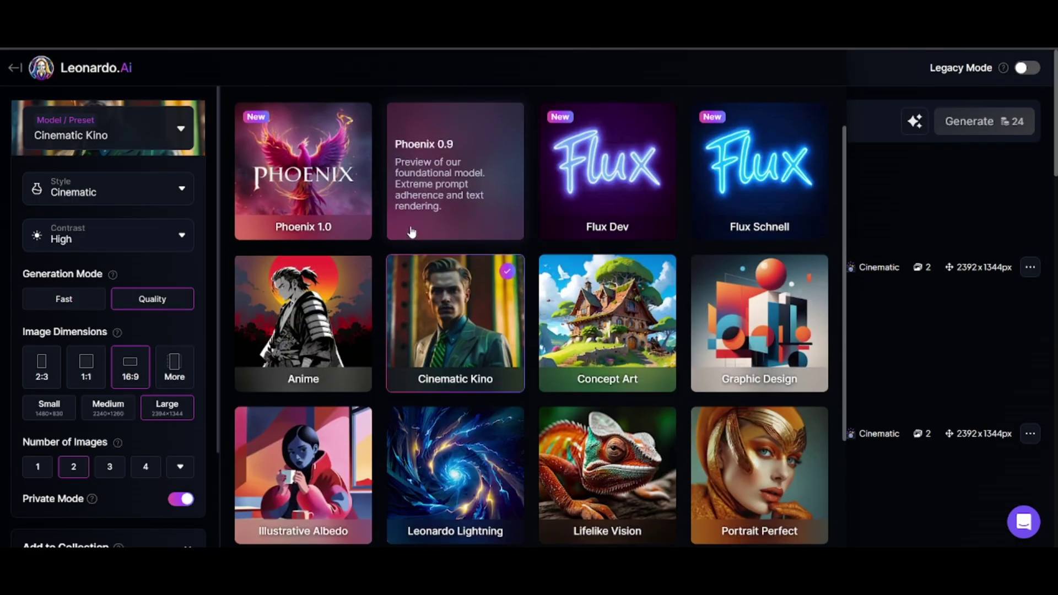
scroll(412, 232, "down", 2)
scroll(418, 232, "up", 1)
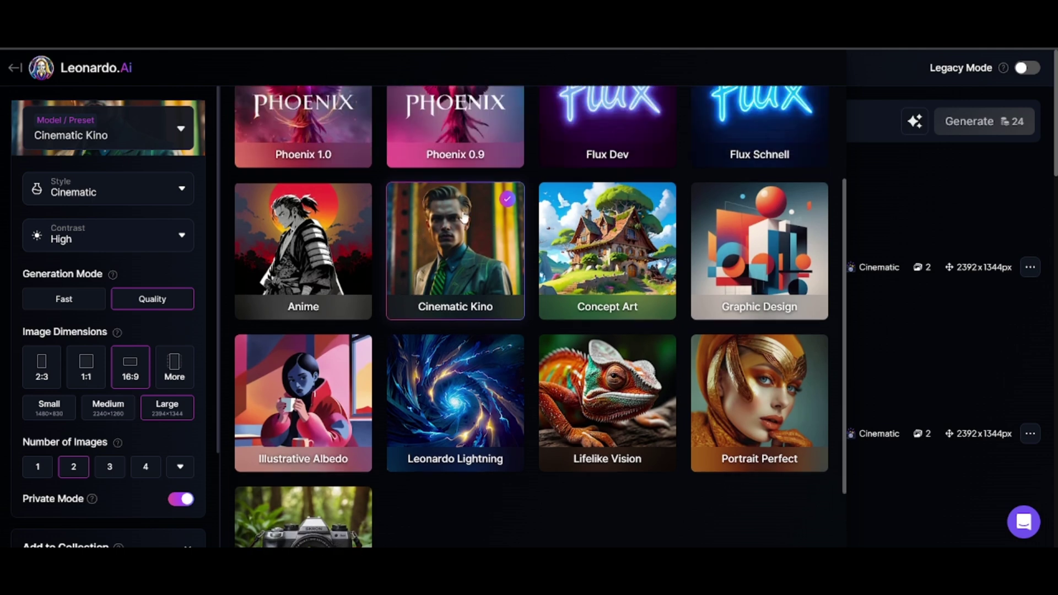
left_click(880, 199)
left_click(169, 201)
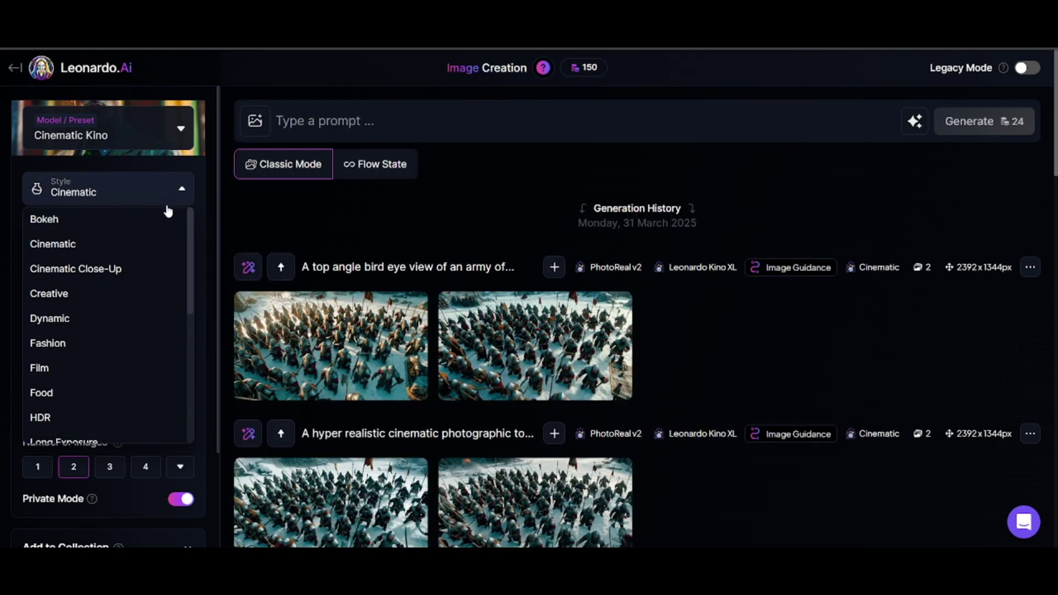
left_click(203, 254)
scroll(112, 253, "down", 1)
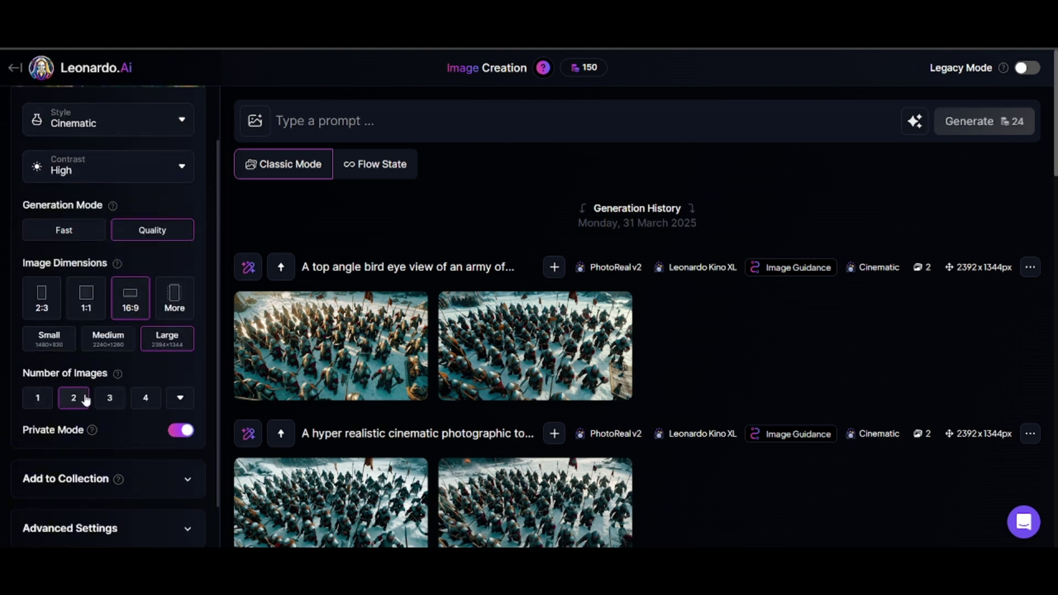
left_click(38, 397)
scroll(213, 266, "up", 2)
Generate from the elf warrior hiding behind a large riverside tree prompt and view the result full size
left_click(316, 122)
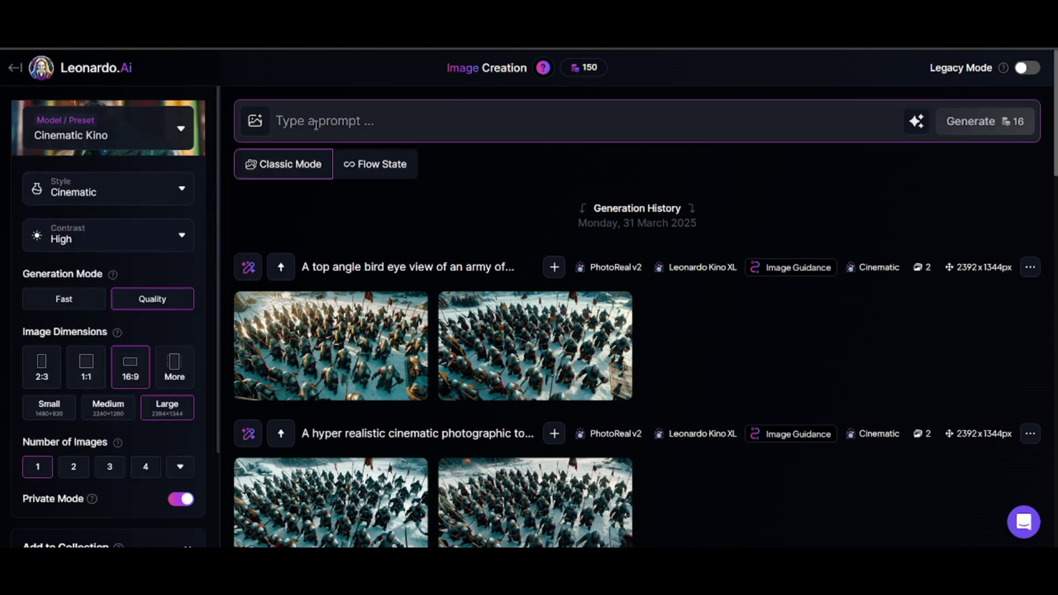
type("A close up shot of an elf warrior hiding behind a la")
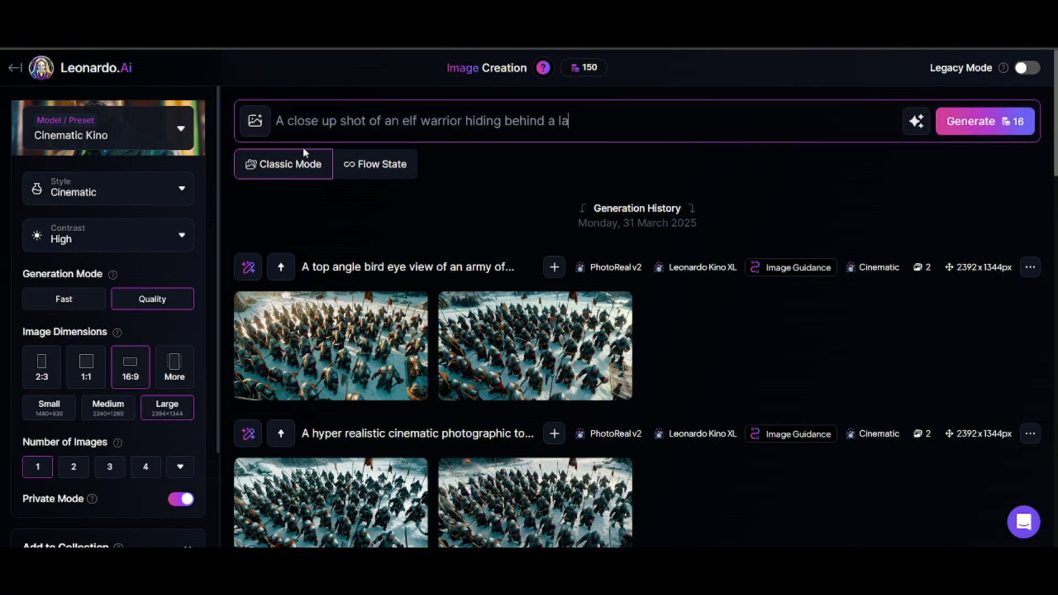
type("rge tree overlooking the riverside in the middle of a thick forest on a mirky da")
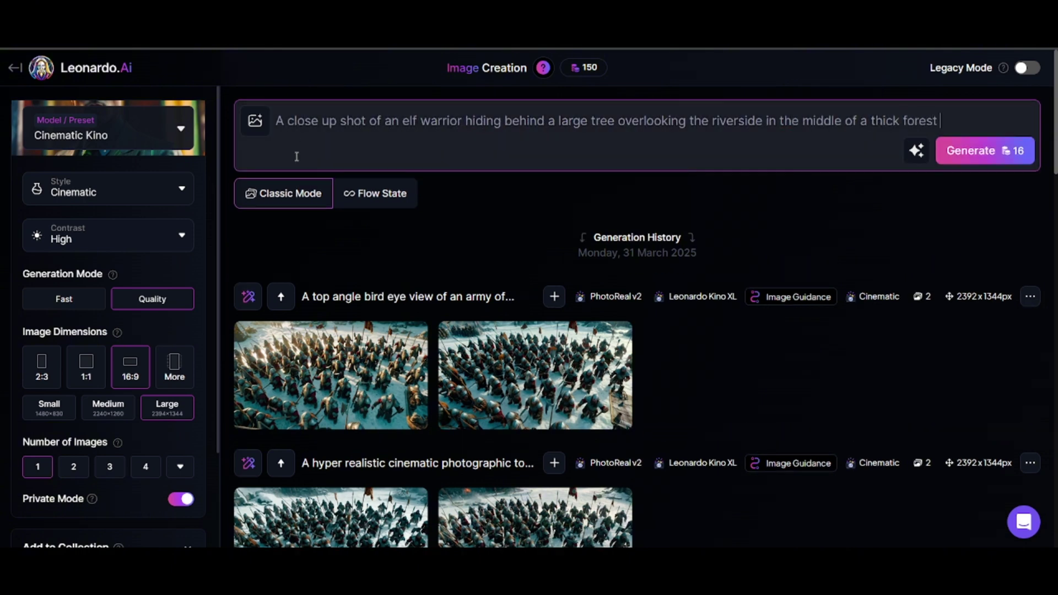
type("rk day")
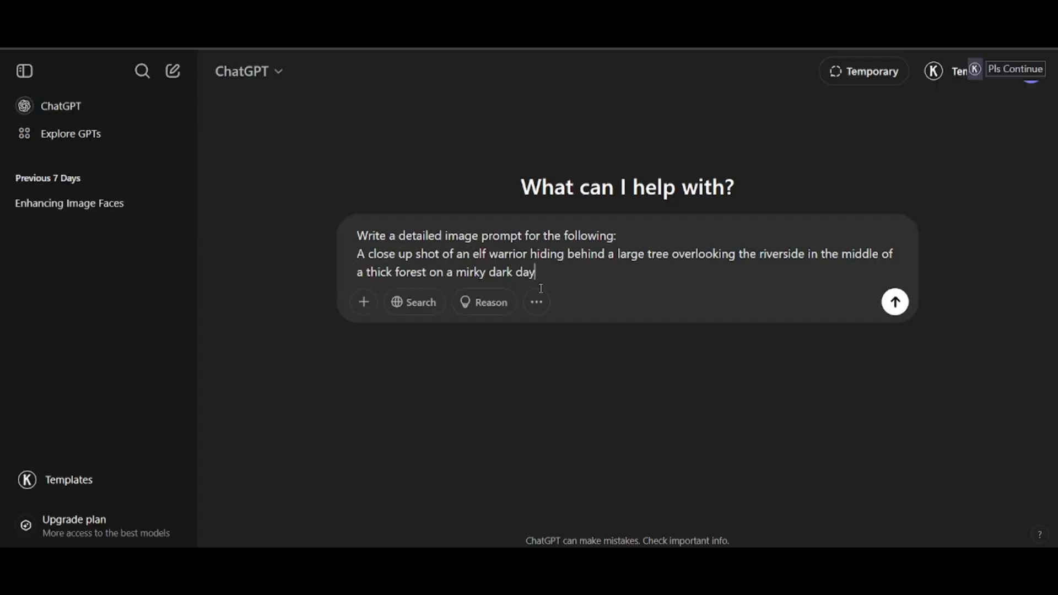
left_click(895, 302)
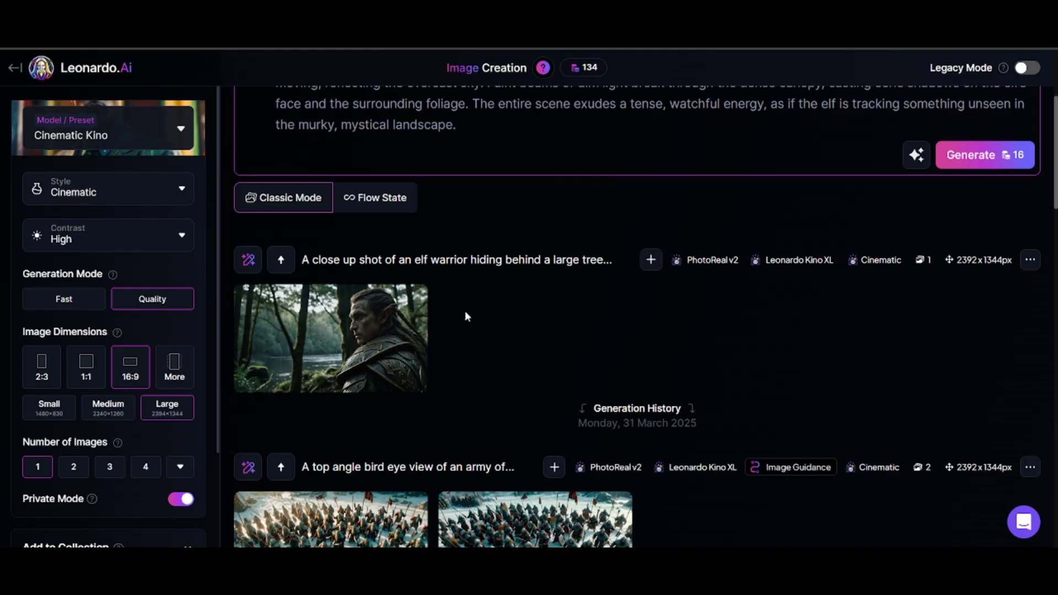
left_click(375, 333)
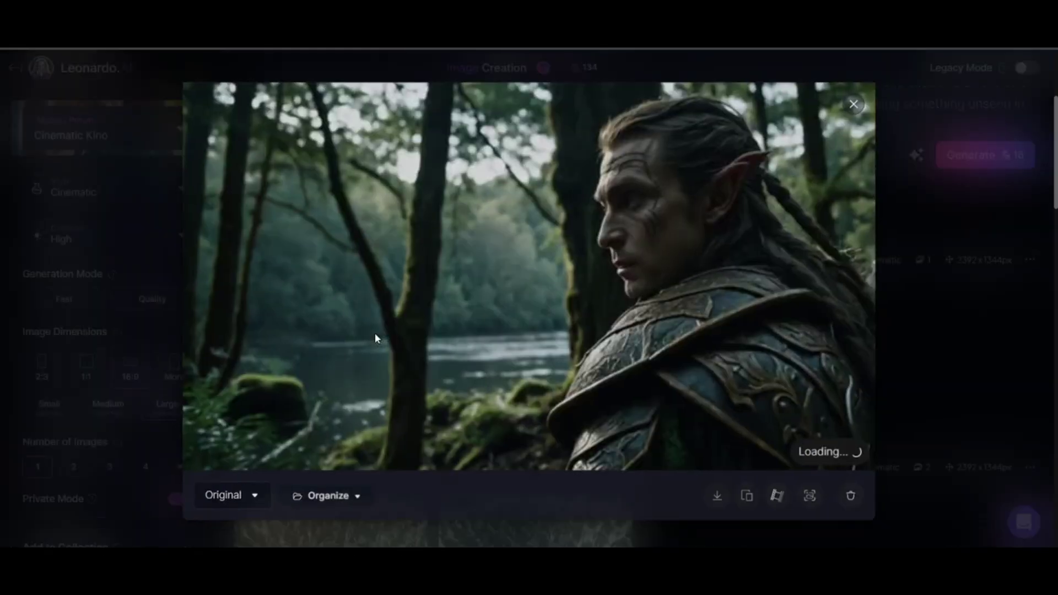
Compare the mossy-tree and riverside elf images full size, then scroll back up to the prompt
left_click(854, 110)
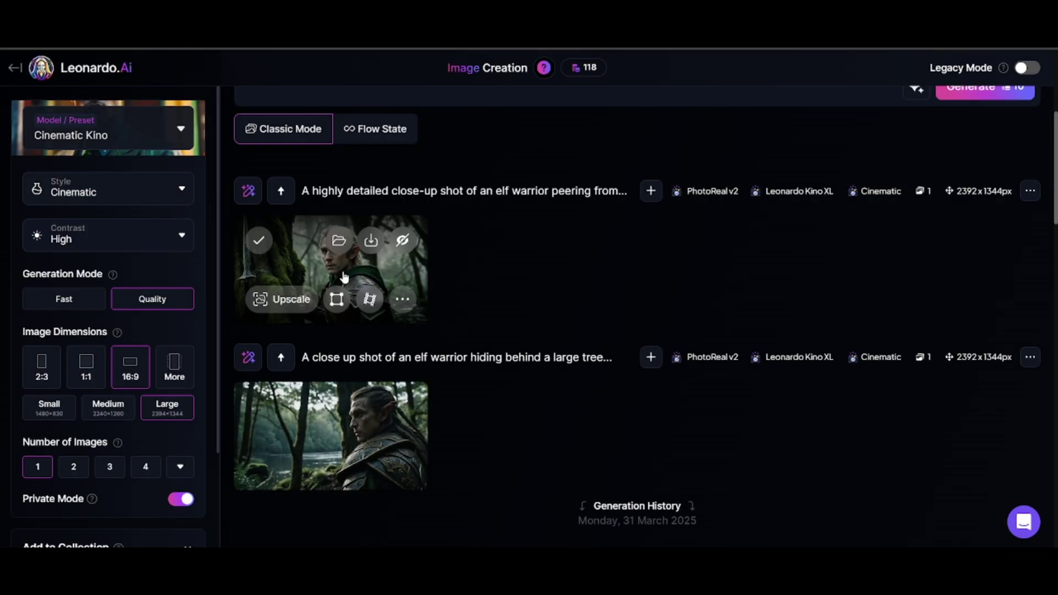
left_click(342, 275)
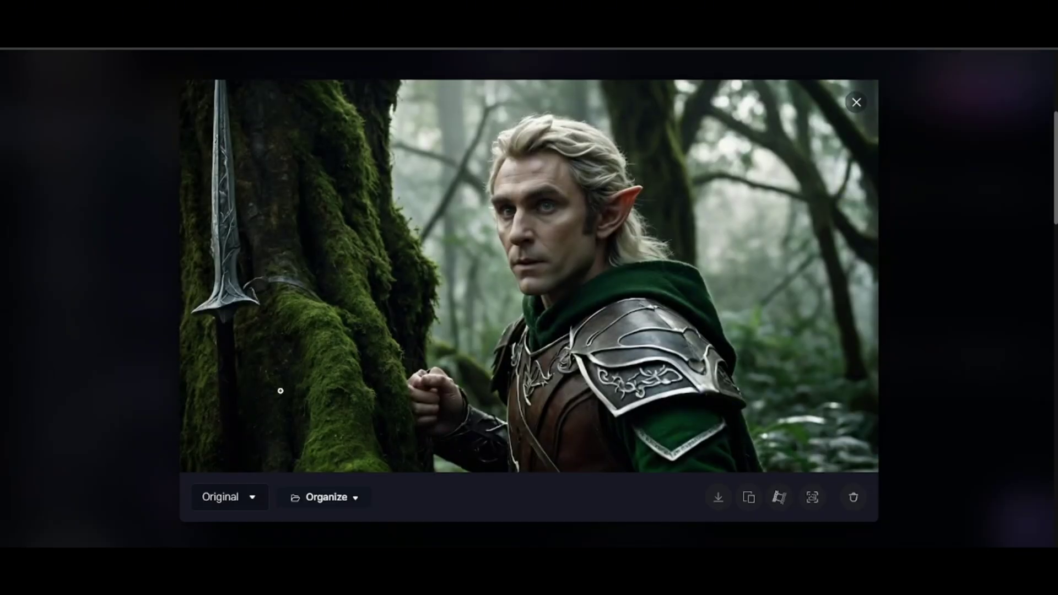
left_click(856, 102)
left_click(316, 425)
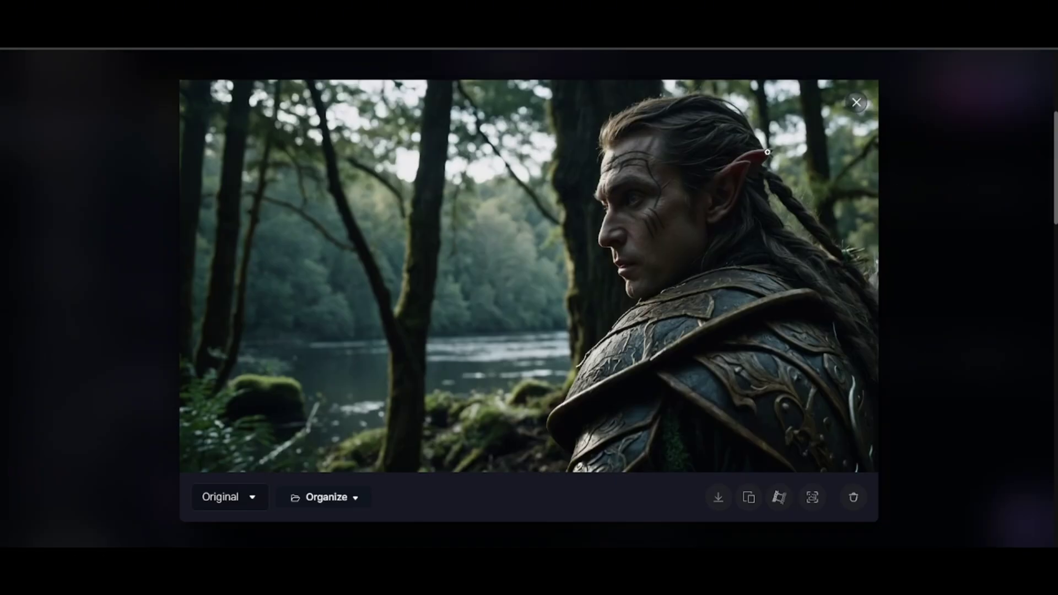
left_click(856, 102)
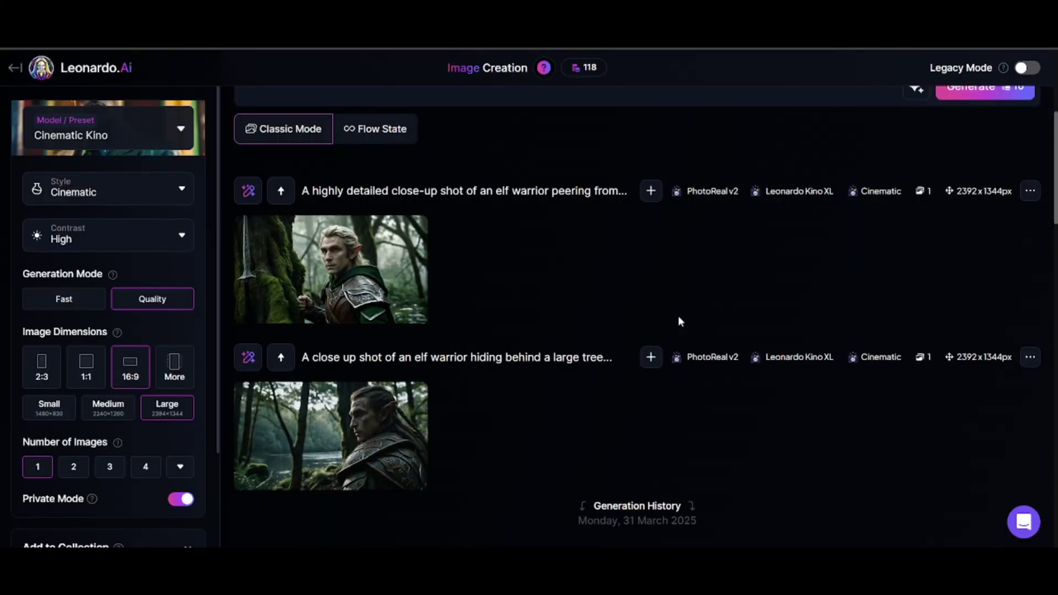
scroll(484, 362, "up", 5)
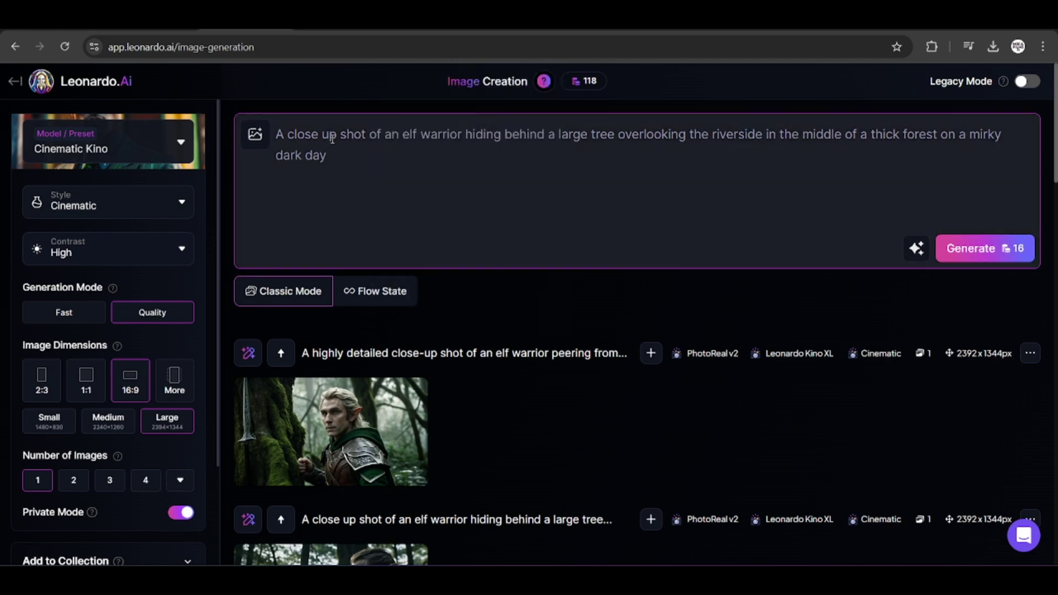
Revise the prompt to a suspicious male elf in battle armor with silky long black hair, and generate
left_click(466, 138)
type("in battle armor")
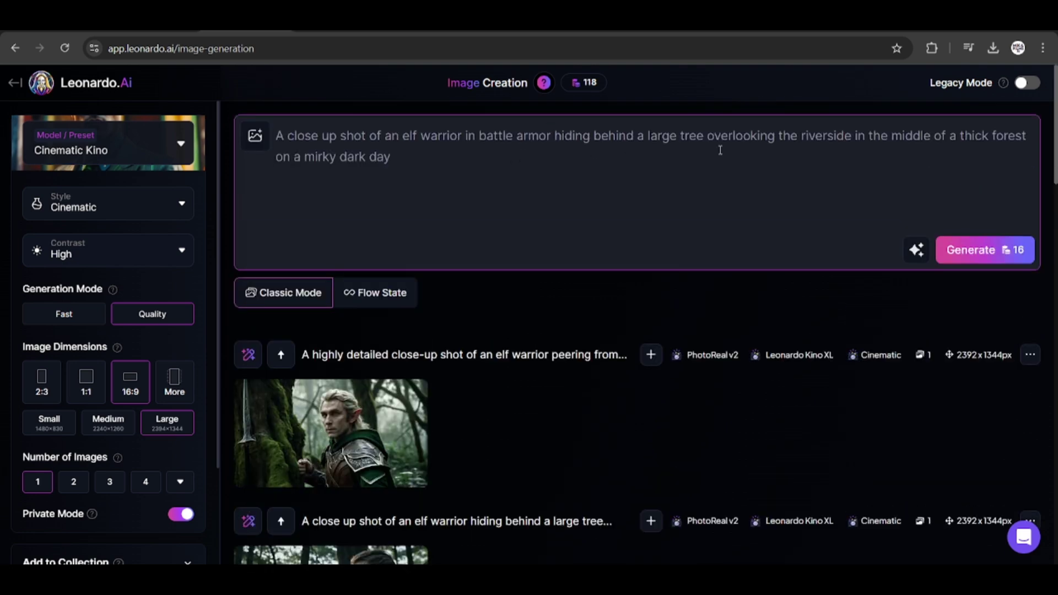
left_click(399, 138)
key("BackSpace")
type("male")
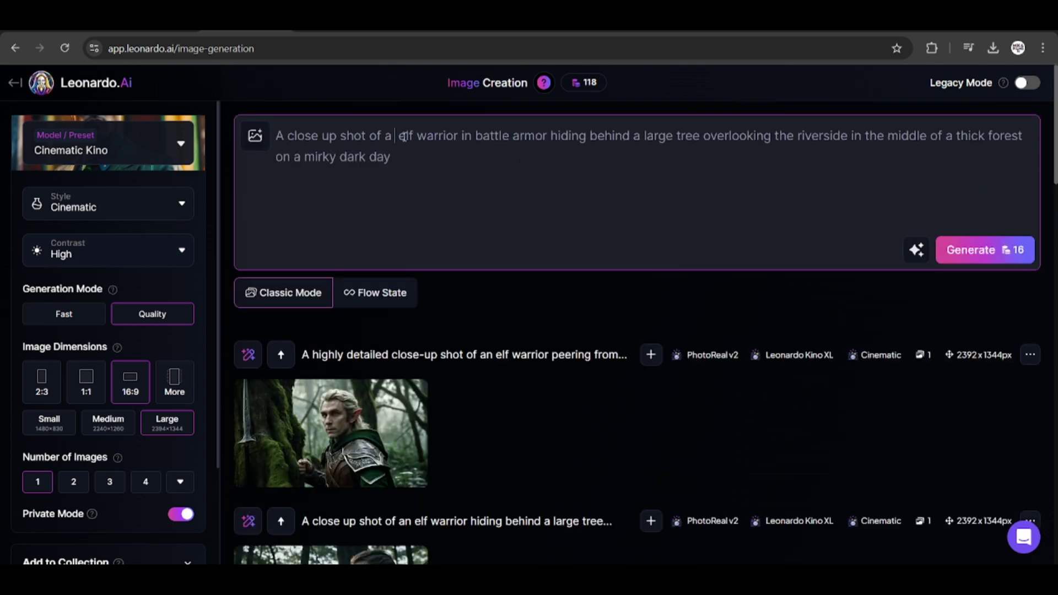
left_click(487, 138)
type("with silky long black hair")
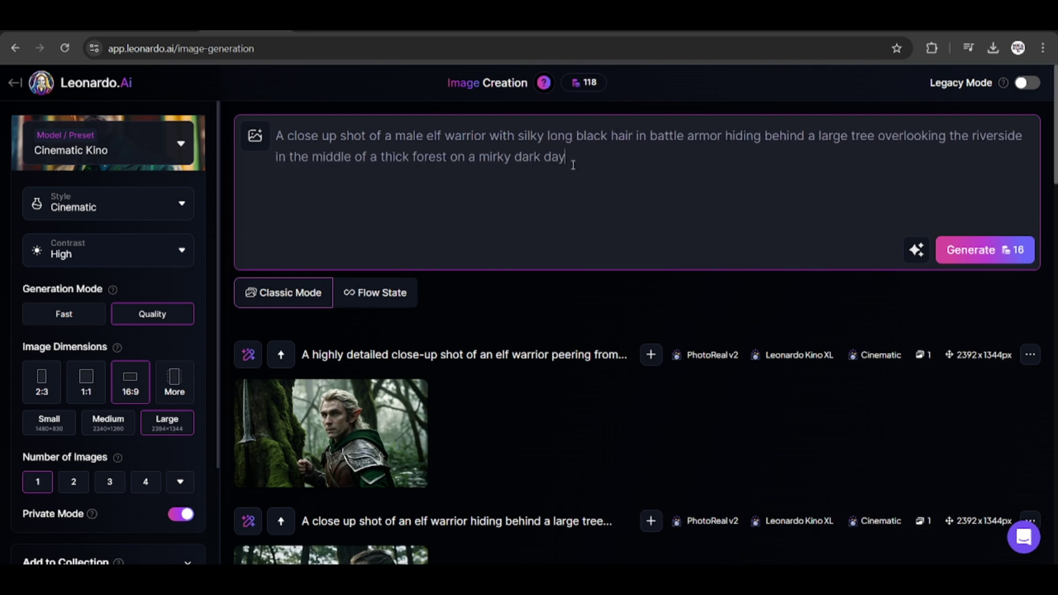
type(". He looks suspicious")
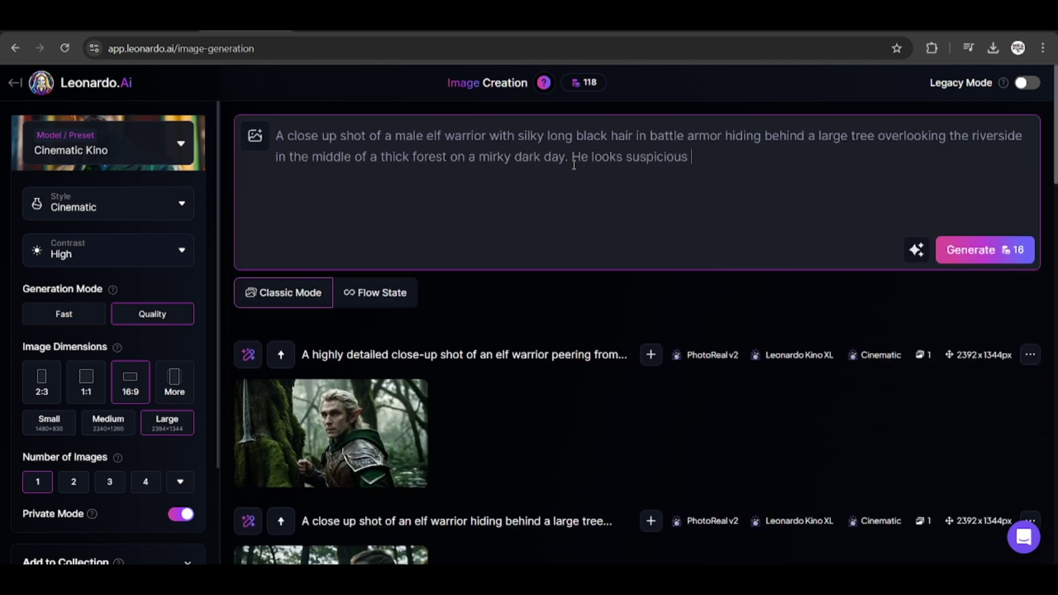
type(" as of something bad is about to happen")
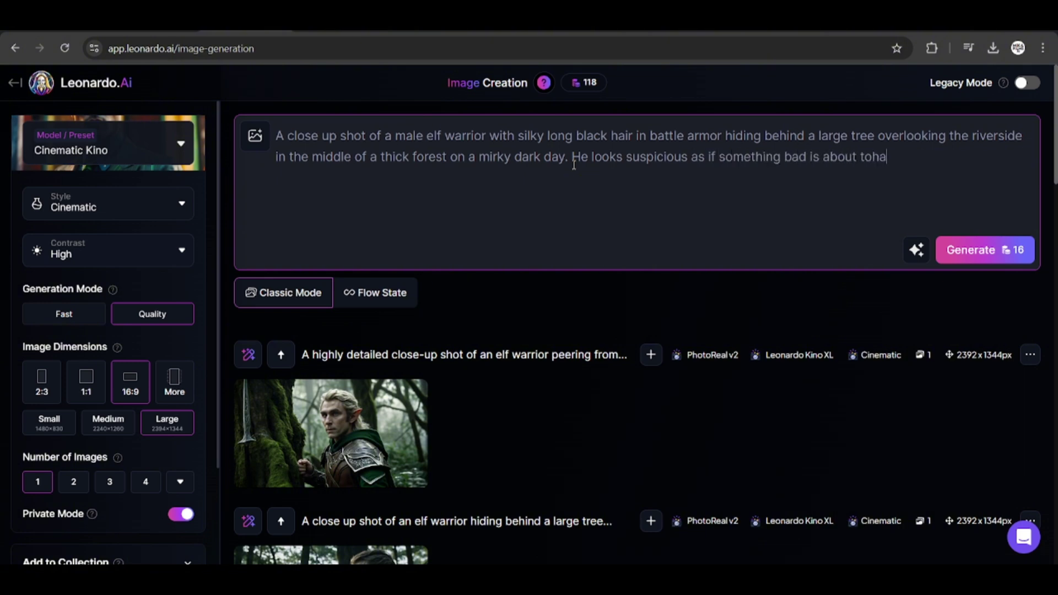
left_click(970, 250)
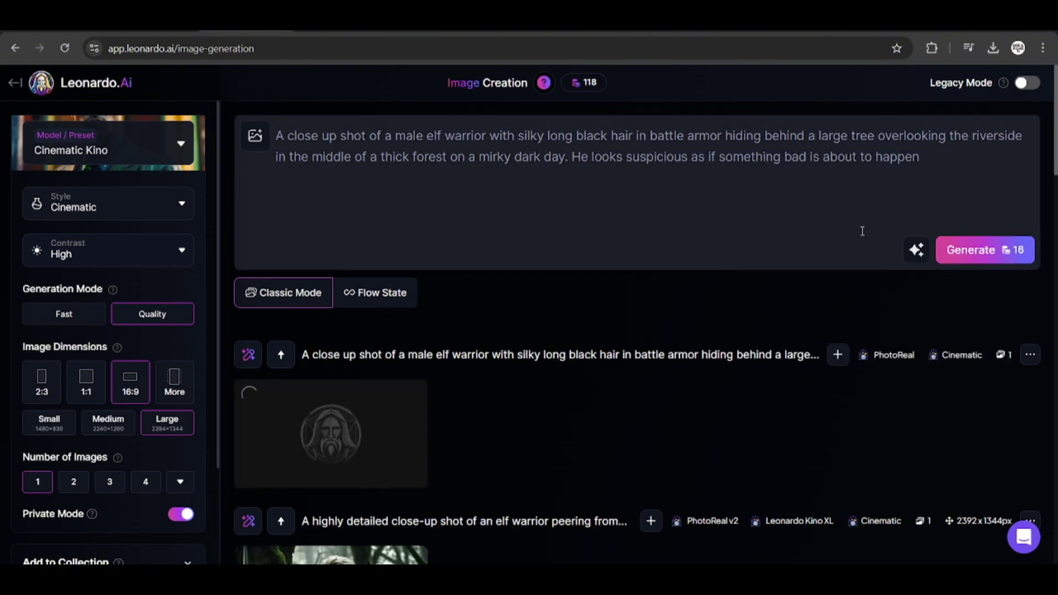
scroll(858, 221, "down", 3)
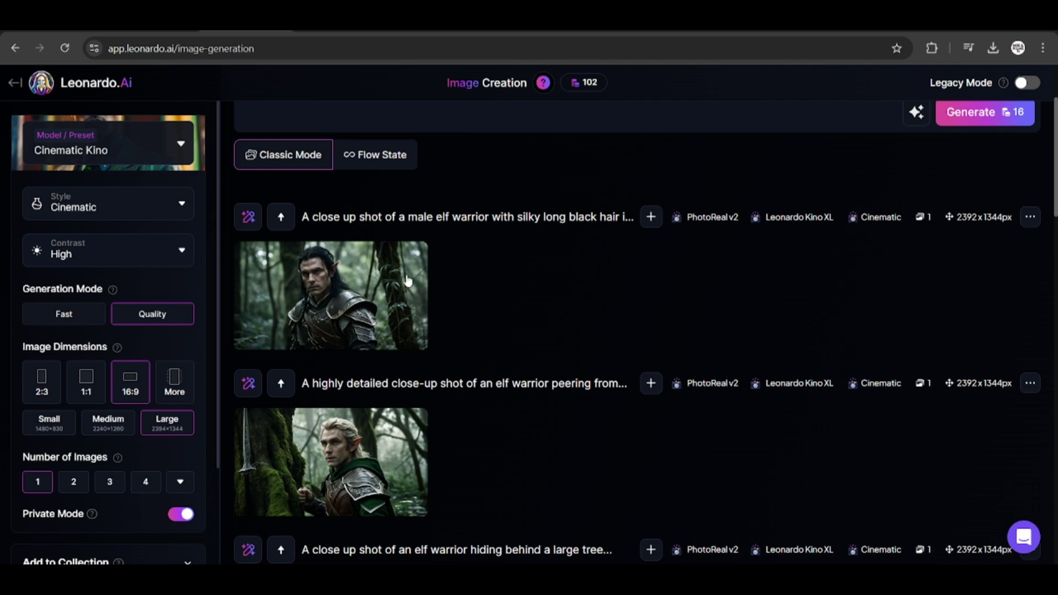
Preview the black-haired elf image, then download the riverside elf image
left_click(331, 298)
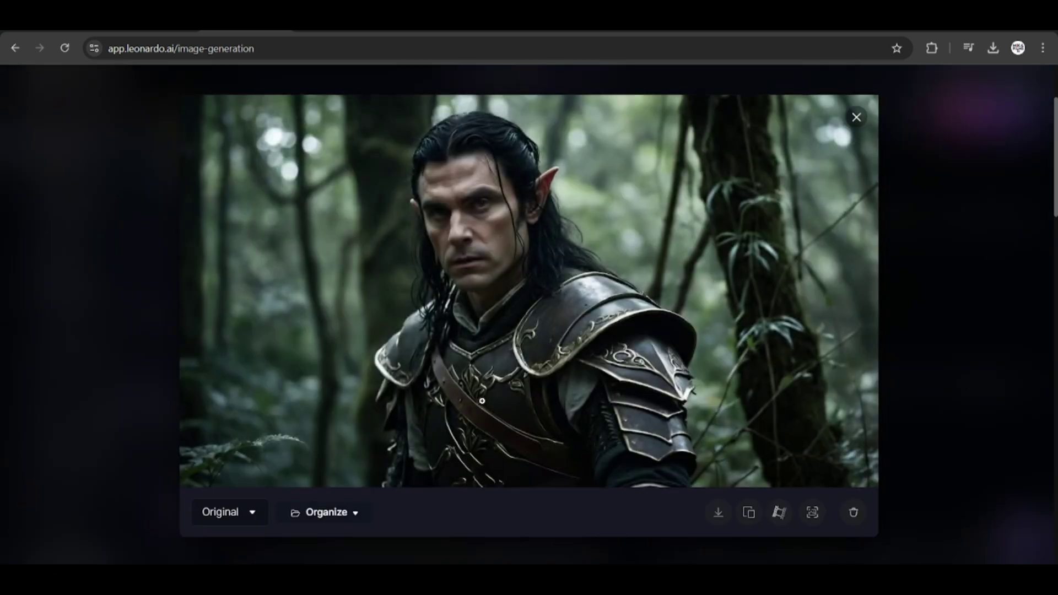
left_click(855, 119)
scroll(571, 343, "down", 5)
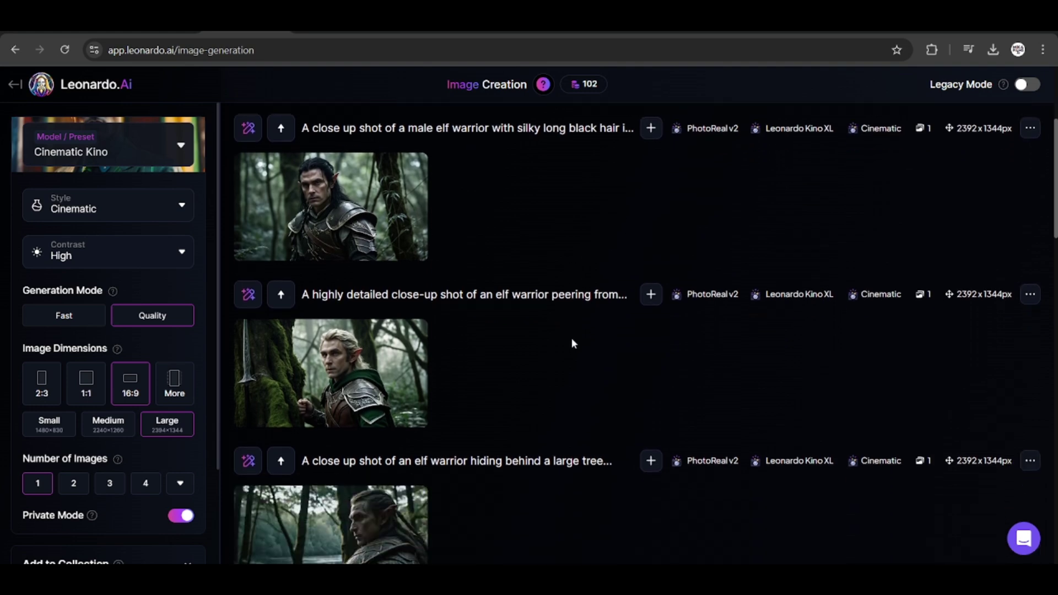
left_click(341, 359)
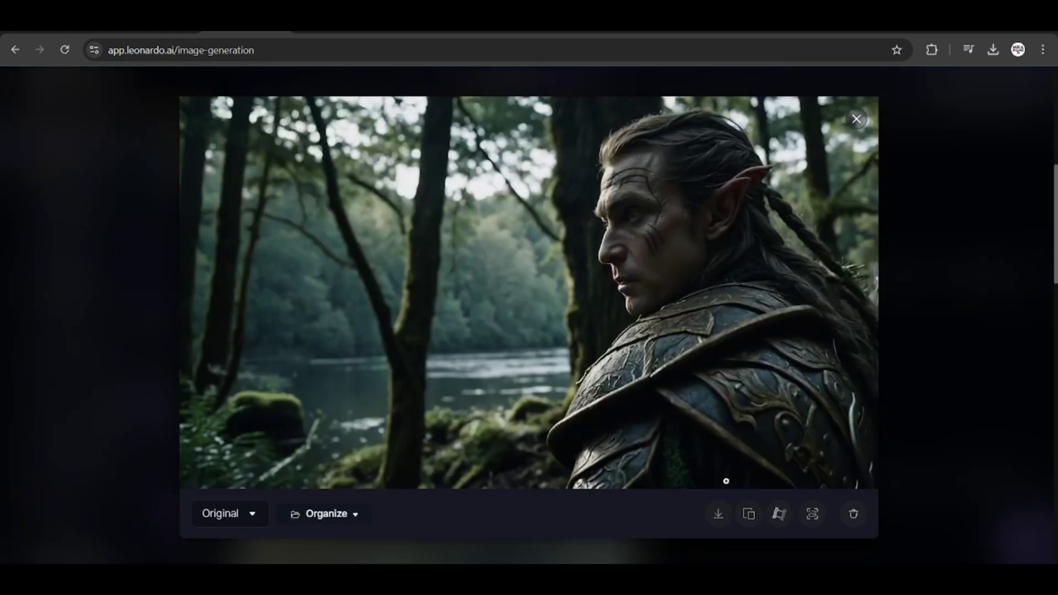
left_click(719, 513)
left_click(855, 119)
scroll(485, 242, "up", 6)
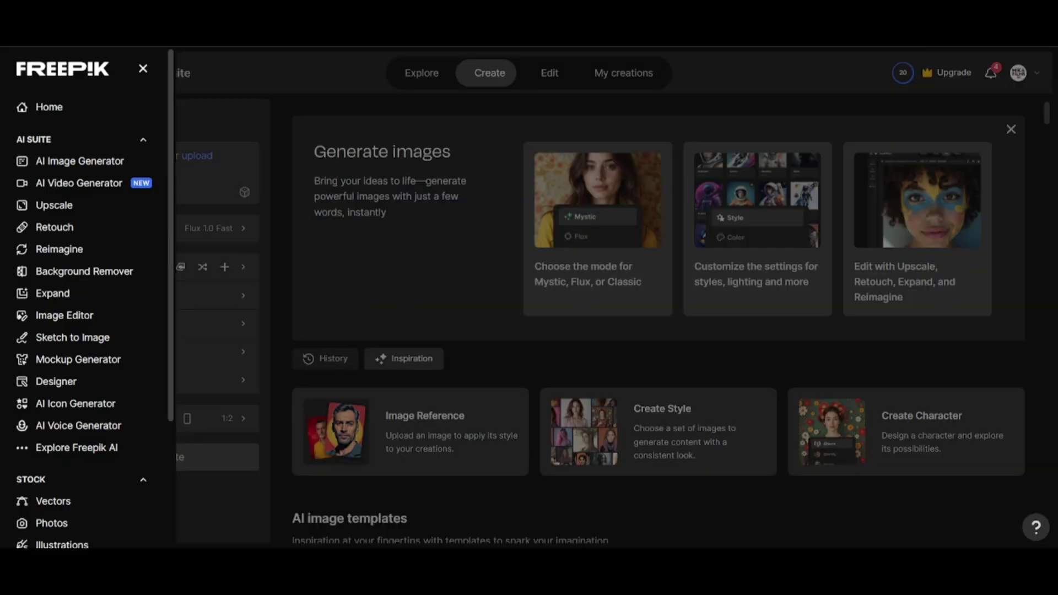
Search Google for 'freepik', open the official Freepik site and its AI image generator
key("ctrl+l")
type("free")
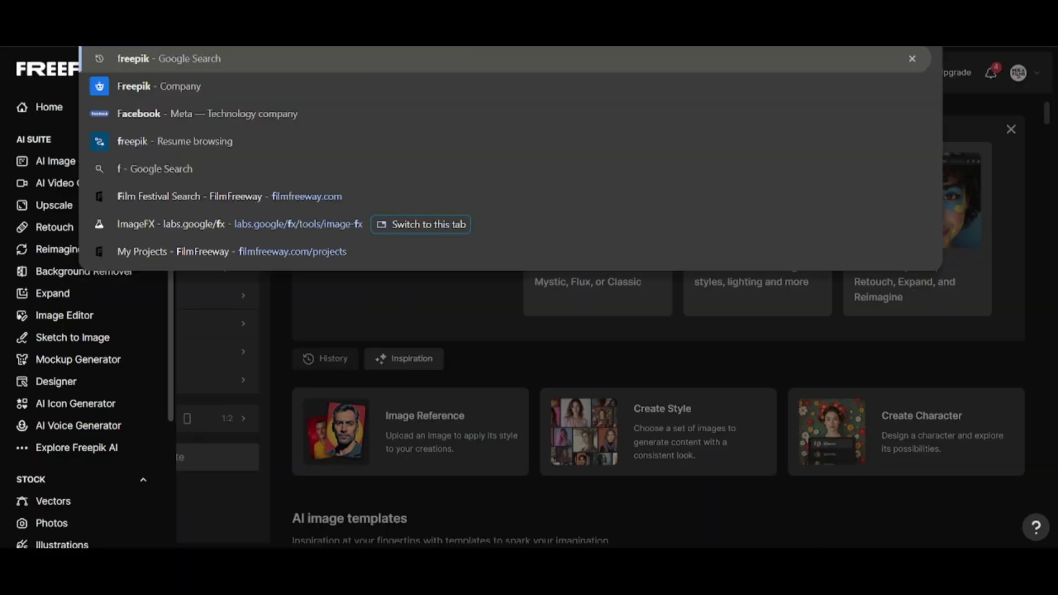
key("Return")
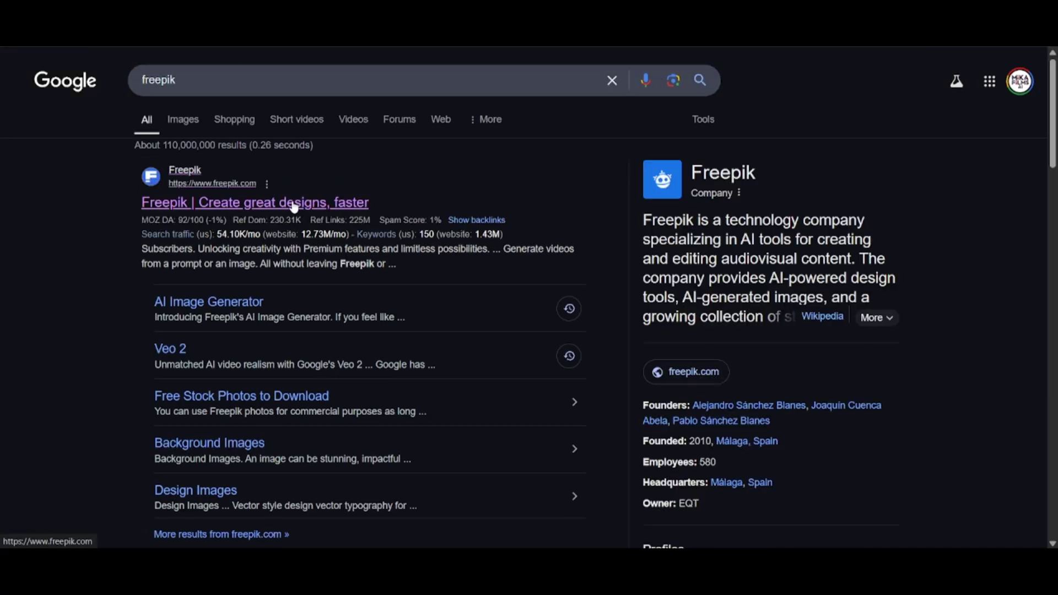
left_click(295, 204)
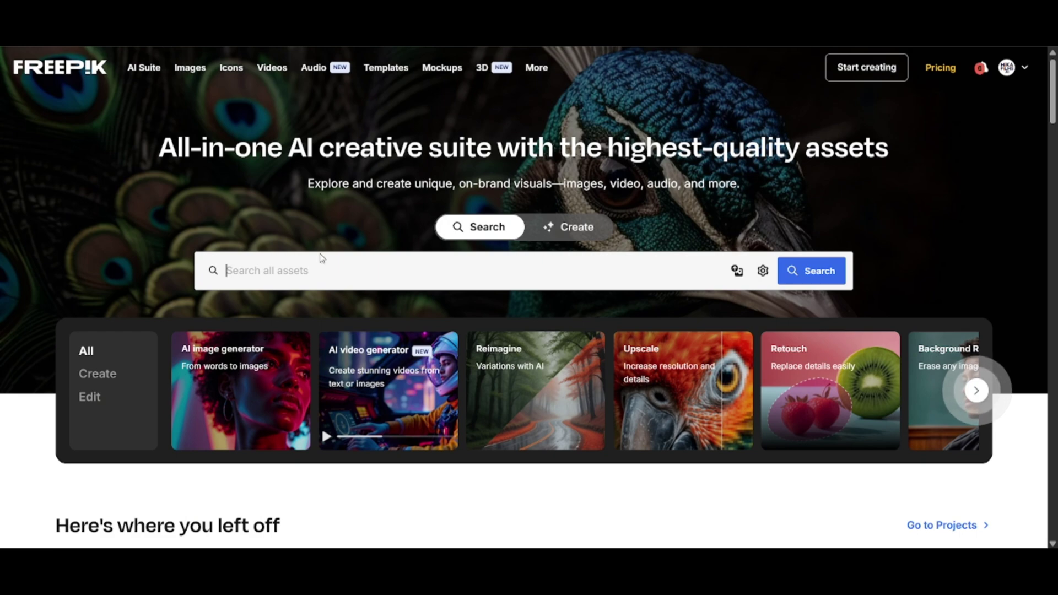
left_click(243, 370)
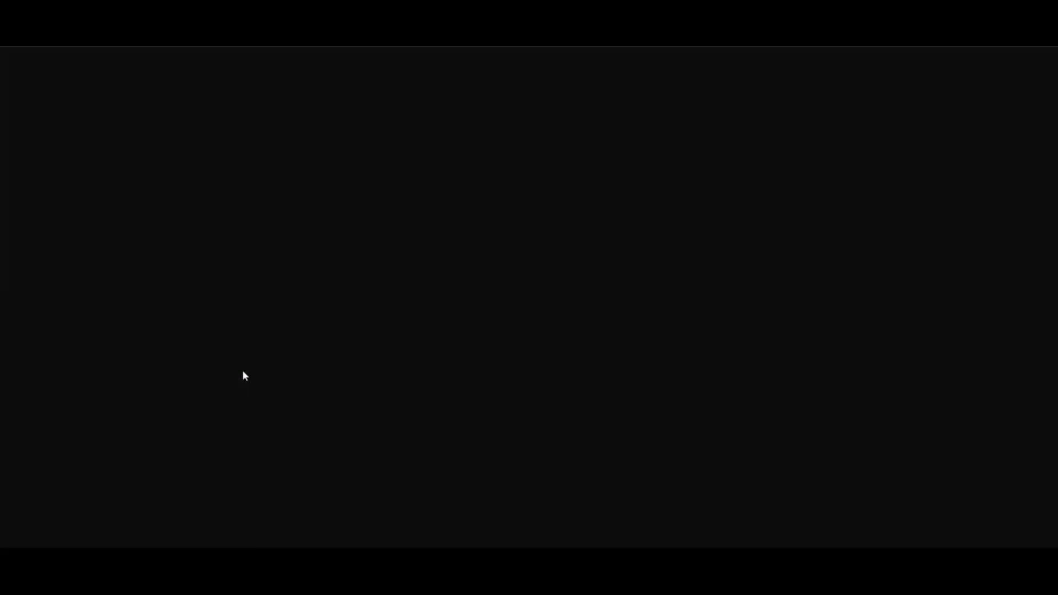
Open Freepik's Retouch tool and mask the elf's ear tip
left_click(22, 75)
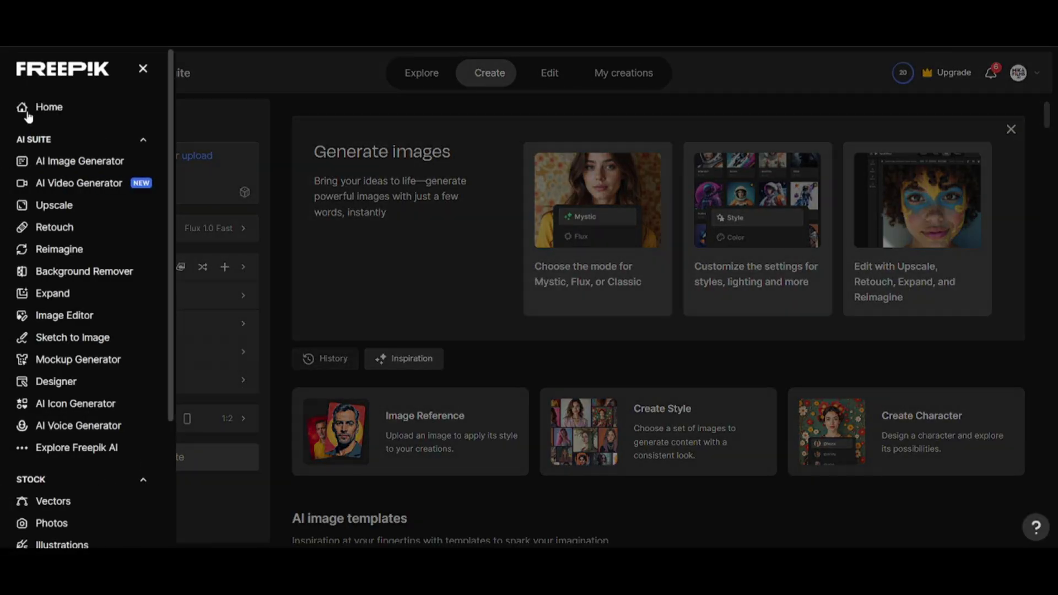
left_click(56, 229)
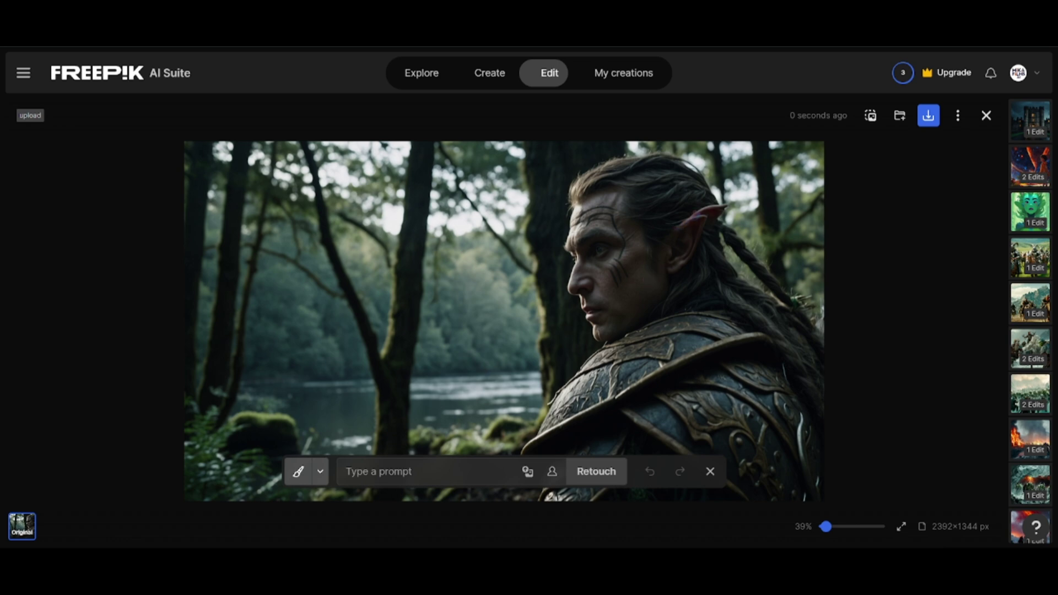
left_click_drag(690, 214, 725, 209)
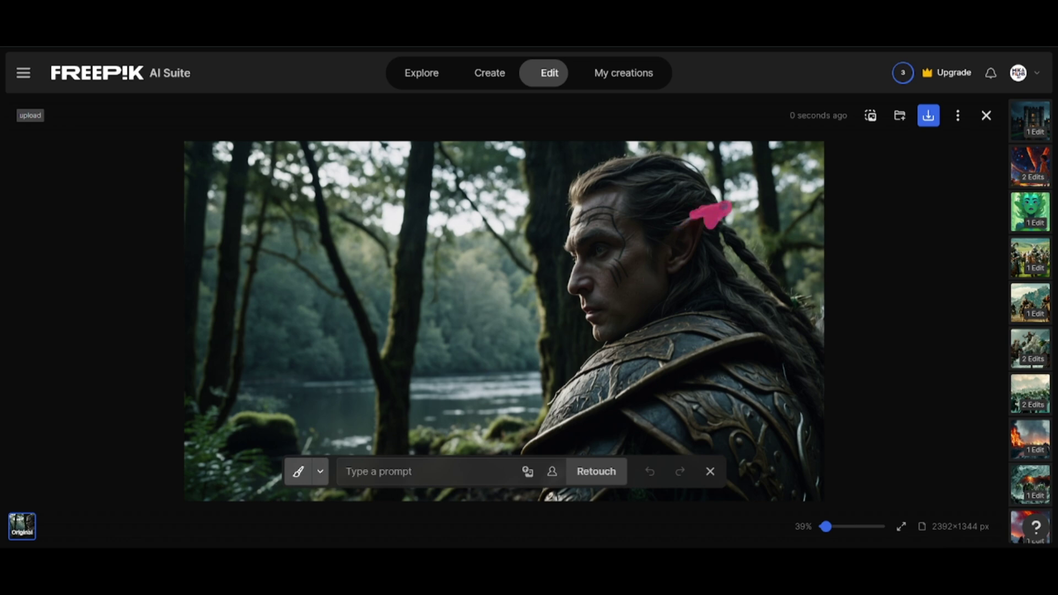
Run the retouch, keep the fourth variation, save it and download it as PNG
left_click(386, 474)
type("re")
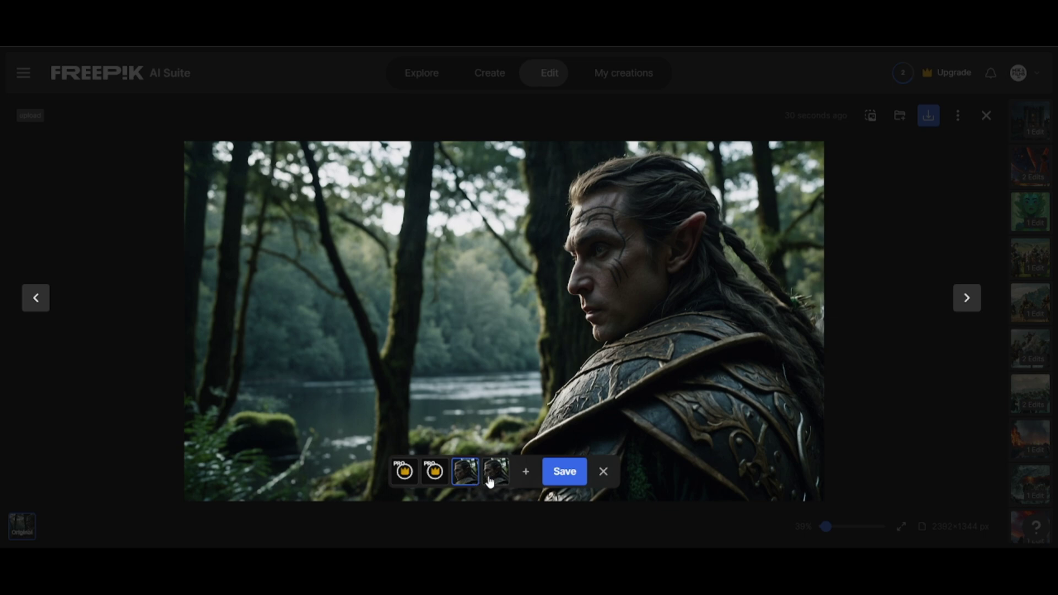
left_click(494, 478)
left_click(564, 471)
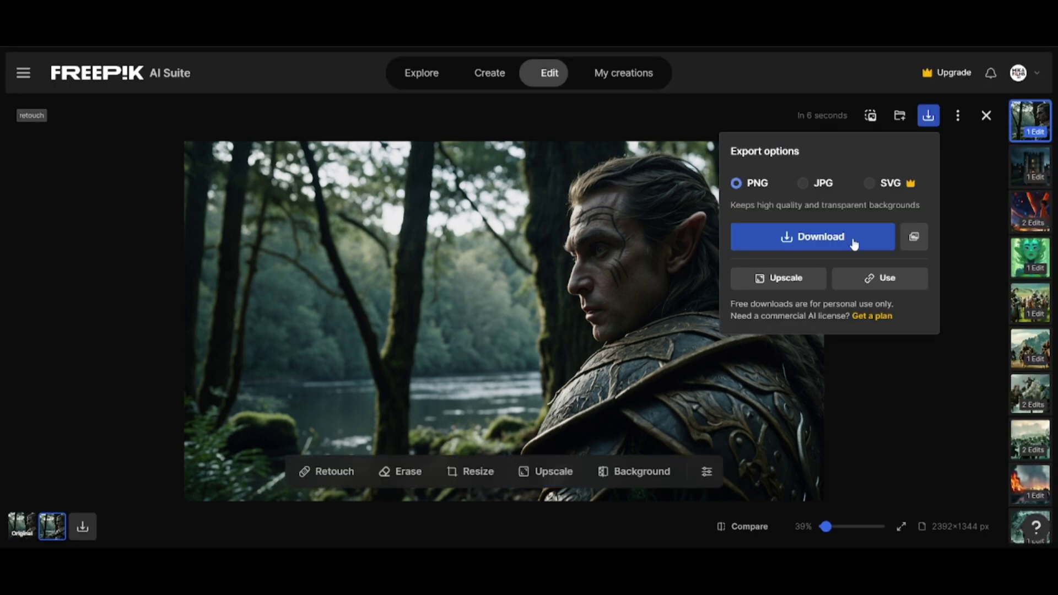
left_click(853, 241)
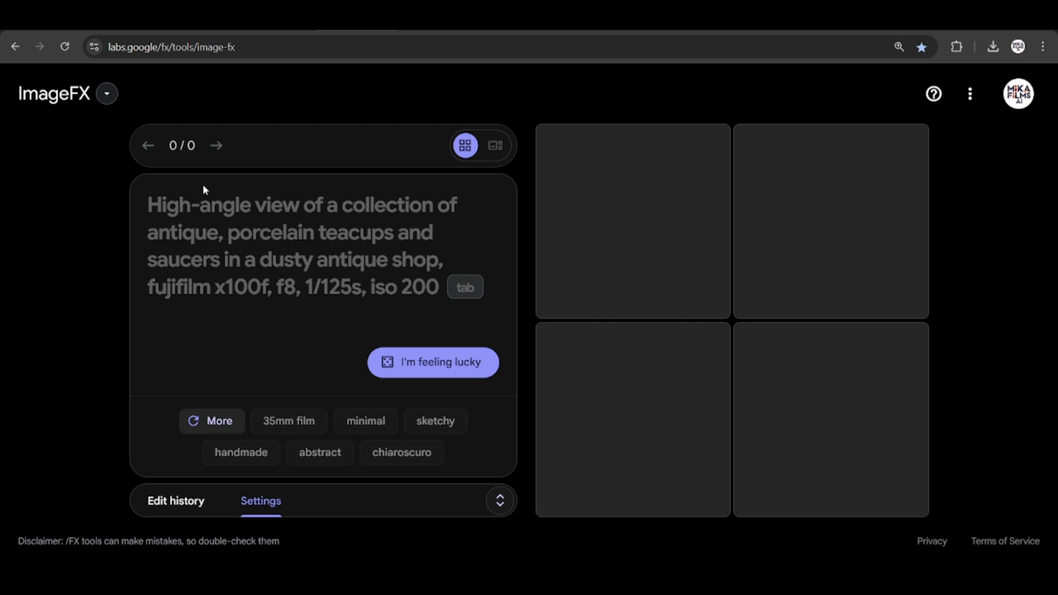
Paste the elf-warrior prompt and add the 35mm film and photography style tags
left_click(199, 234)
type("A close up shot of a male elf warrior with silky long black hair in battle armor hiding behind a large tree overlooking the riverside in the middle of a thick forest on a mirky dark day. He looks suspicious as if something bad is about to happen")
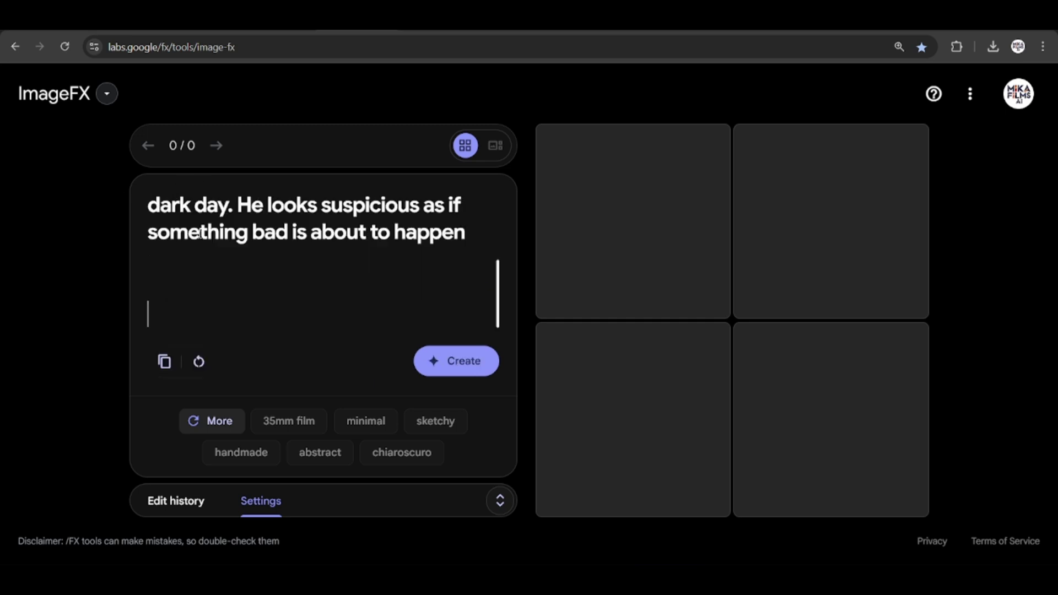
scroll(257, 279, "up", 3)
scroll(258, 279, "down", 3)
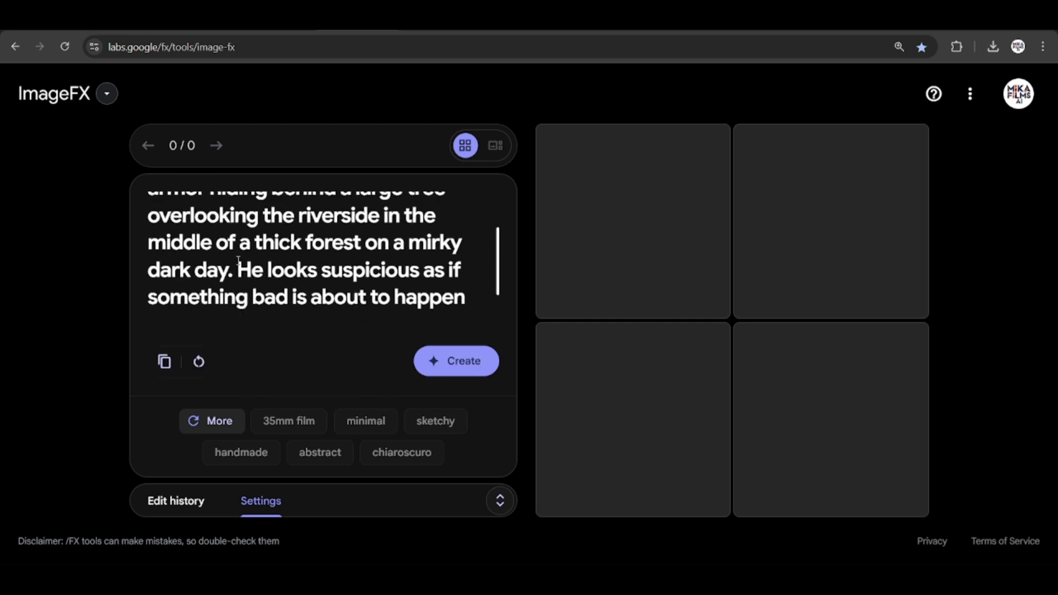
left_click(286, 420)
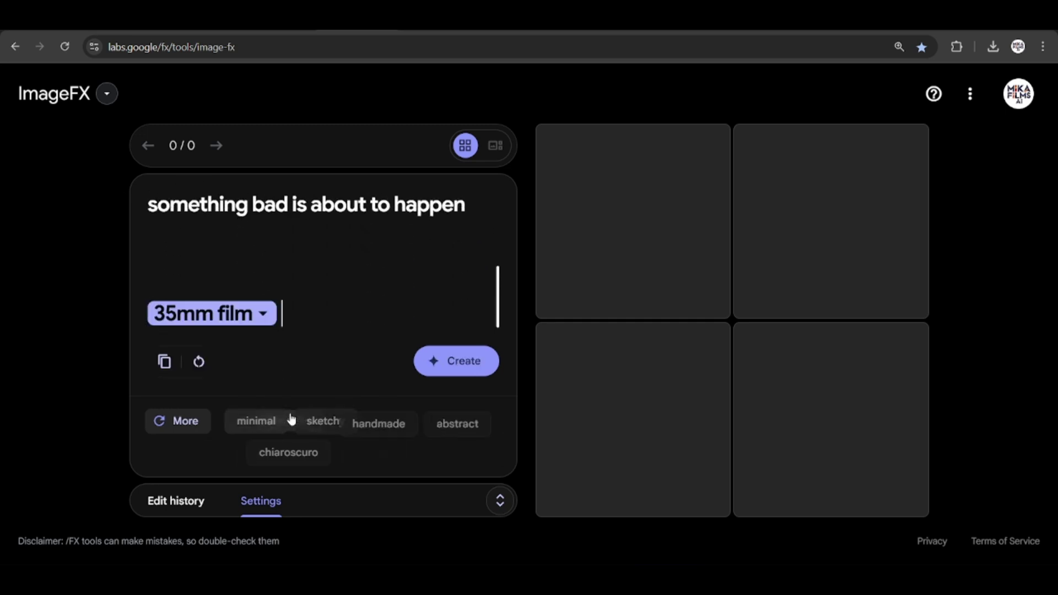
left_click(190, 423)
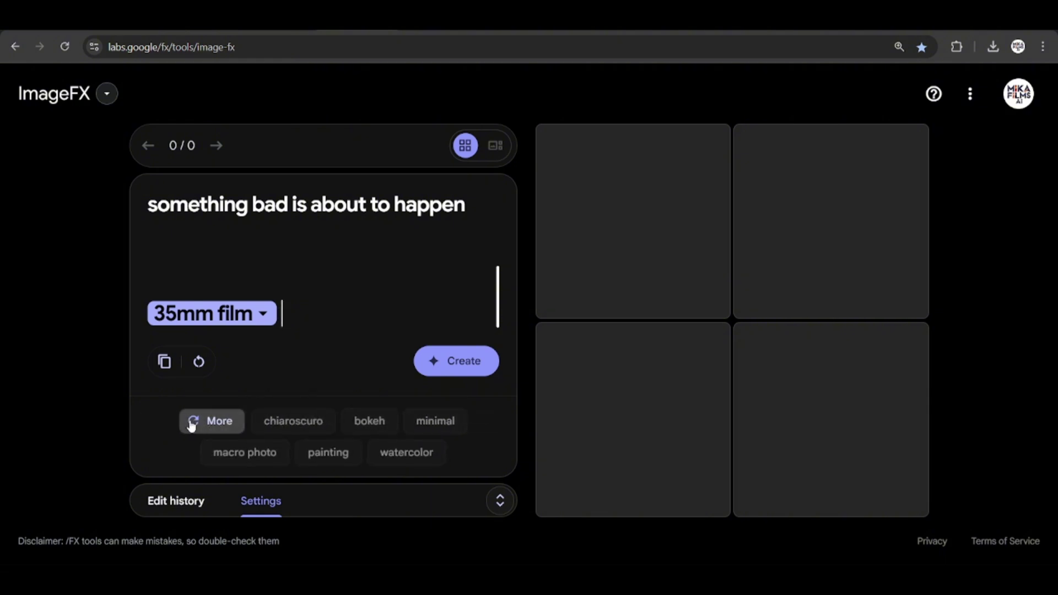
left_click(191, 423)
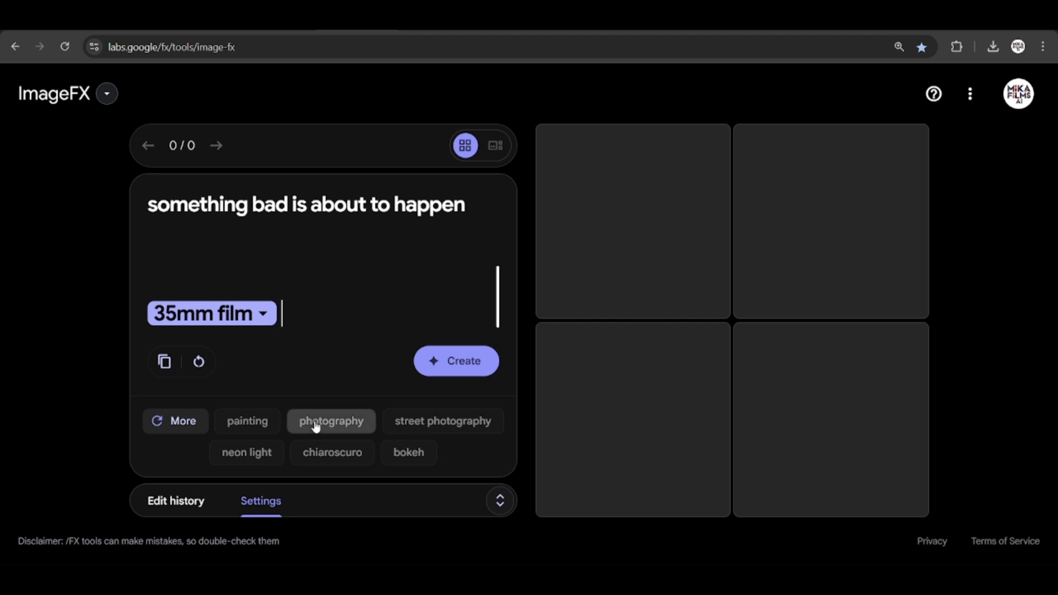
left_click(315, 425)
Add the realistic and film still tags, then type 'detailed cinematic realistic photographic' into the prompt
left_click(194, 424)
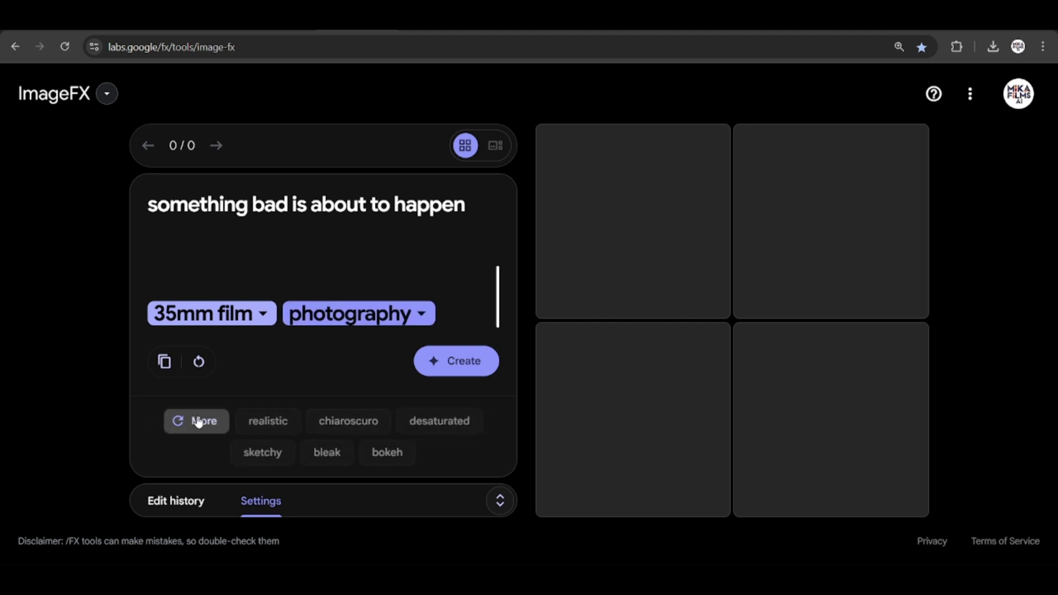
left_click(268, 421)
left_click(203, 424)
left_click(248, 431)
left_click(214, 432)
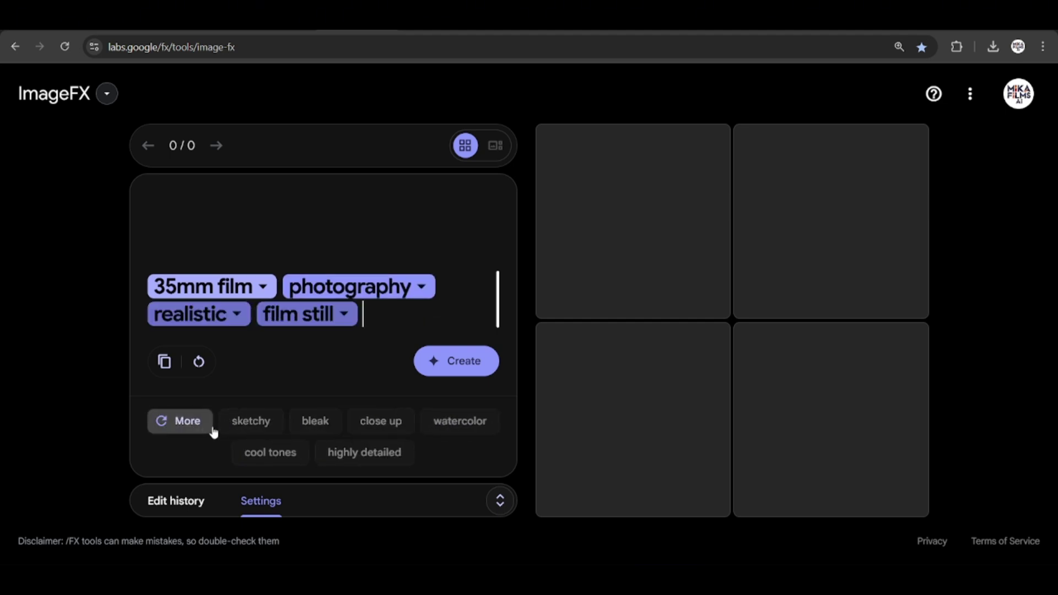
left_click(214, 432)
left_click(214, 431)
left_click(214, 431)
left_click(213, 431)
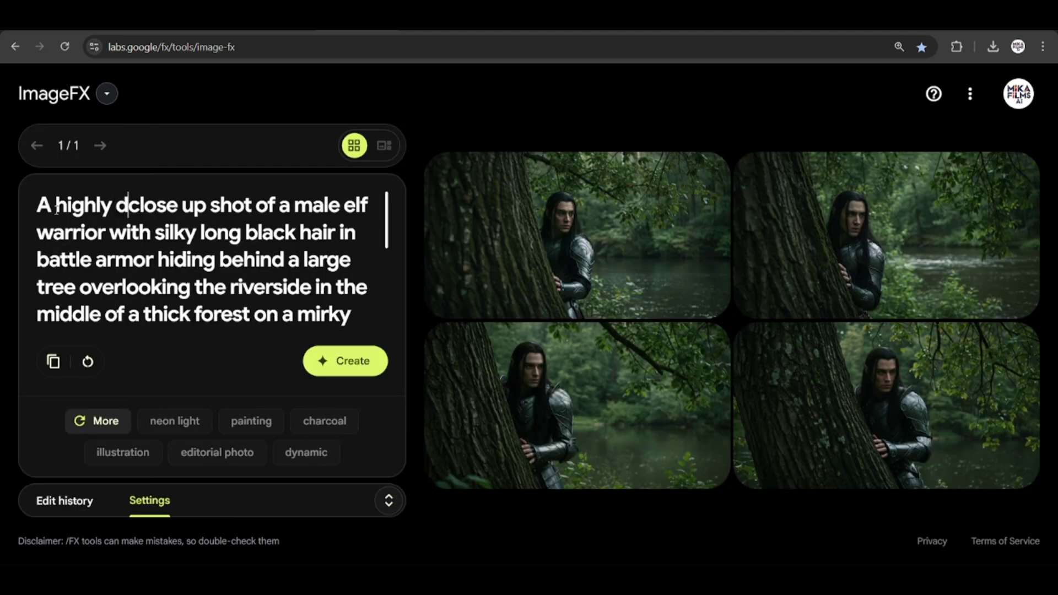
type("etailed cinem")
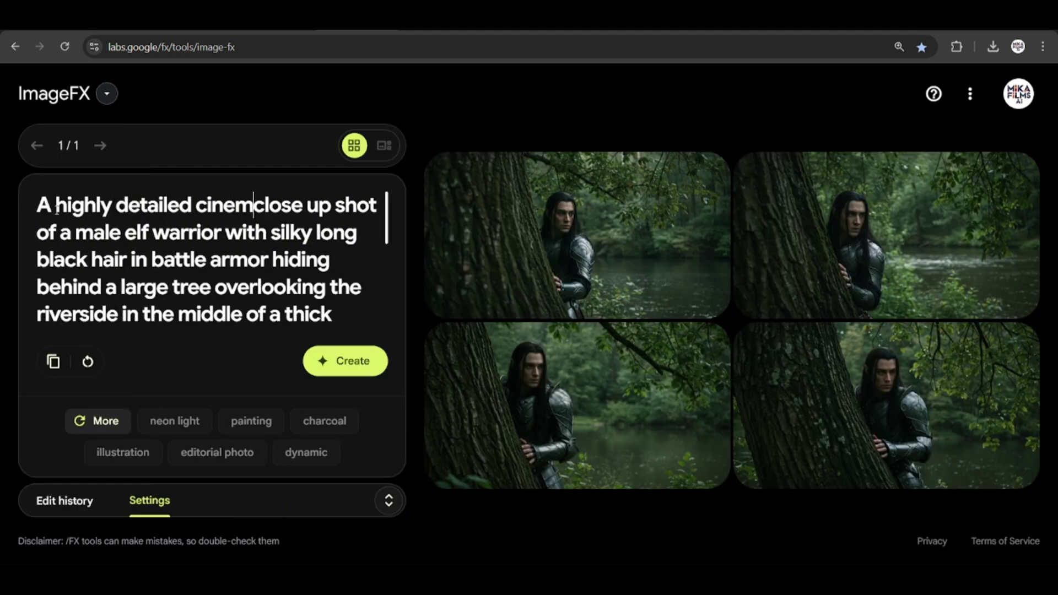
type("atic realistic ")
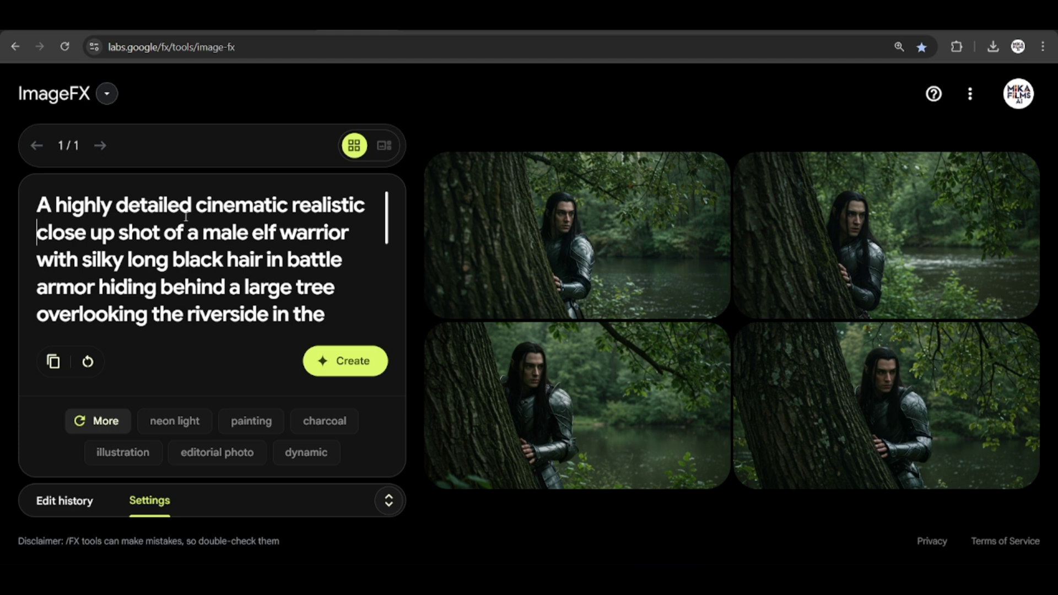
type("photgrap")
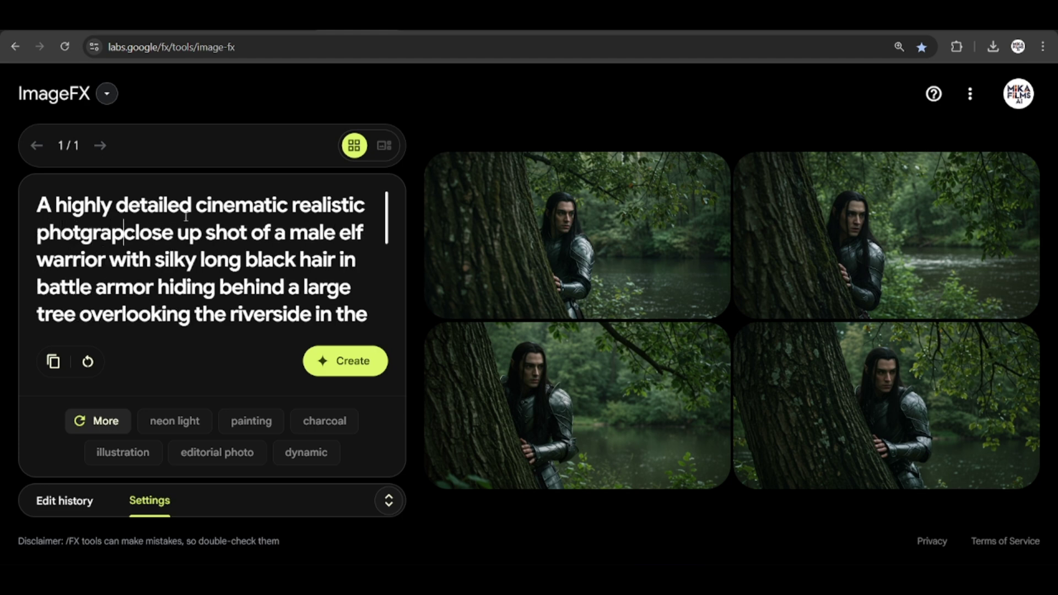
type("hic")
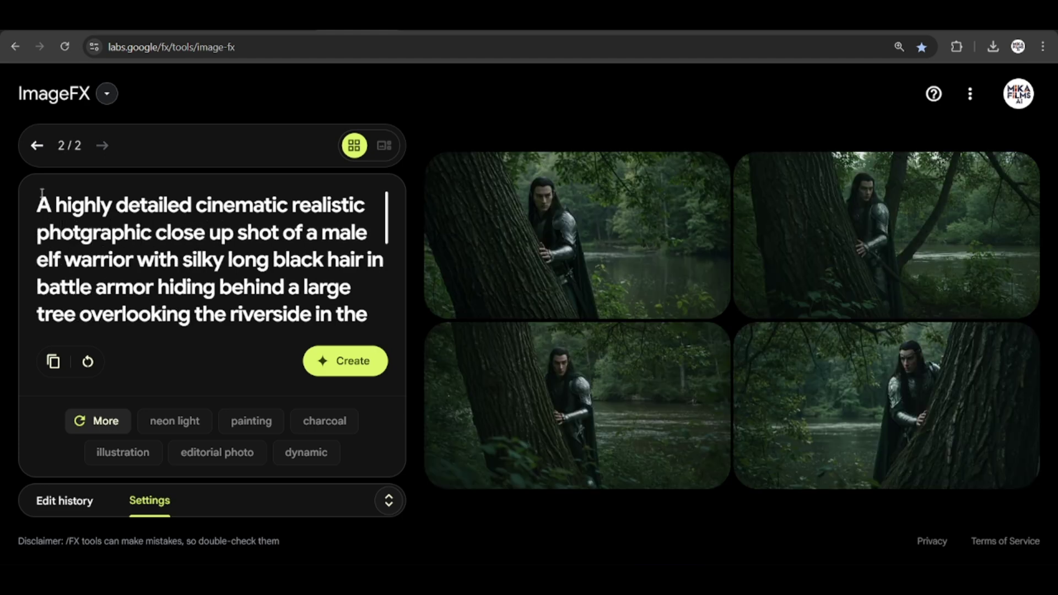
Select part of the prompt, switch to carousel view, and enlarge the first two elf images
left_click_drag(42, 194, 105, 259)
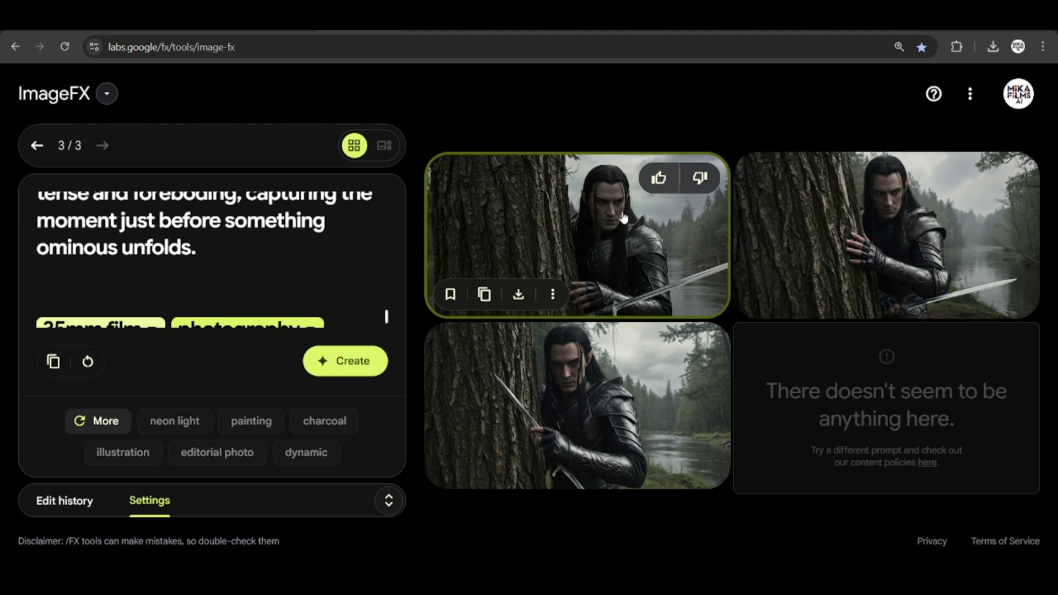
left_click(893, 271)
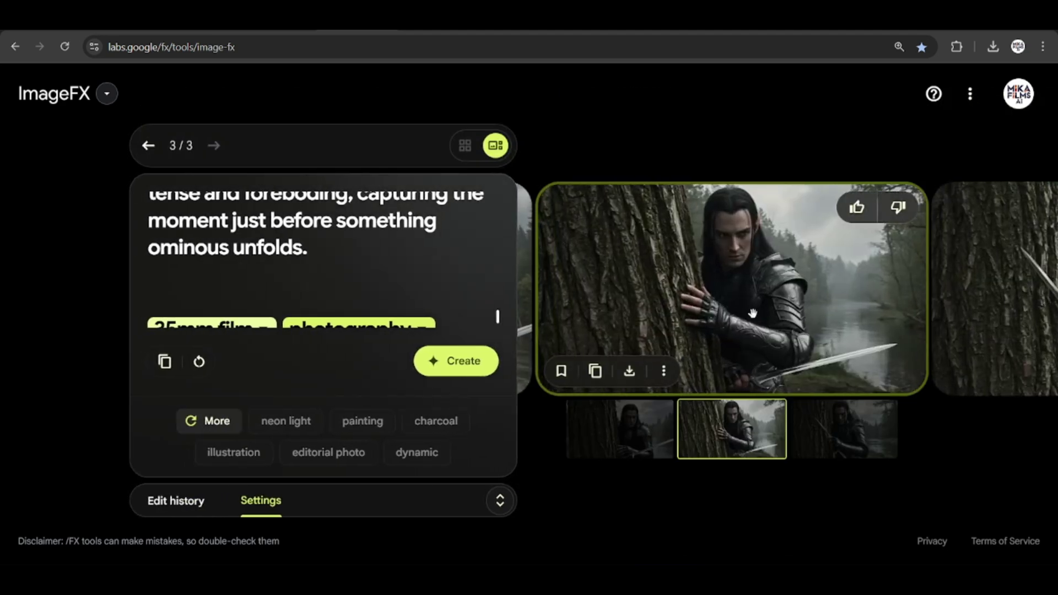
left_click(638, 444)
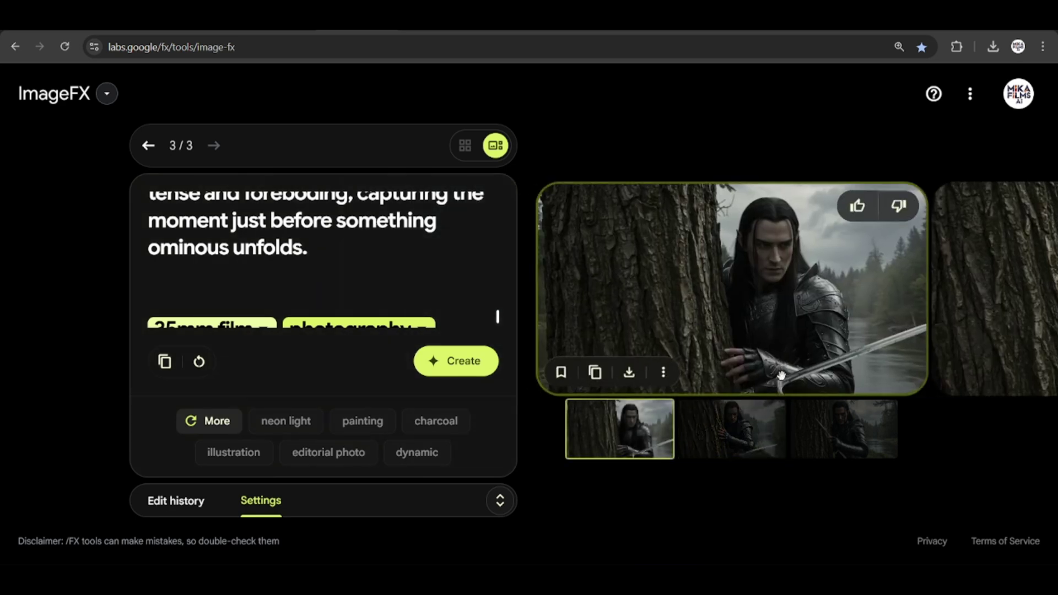
left_click(744, 438)
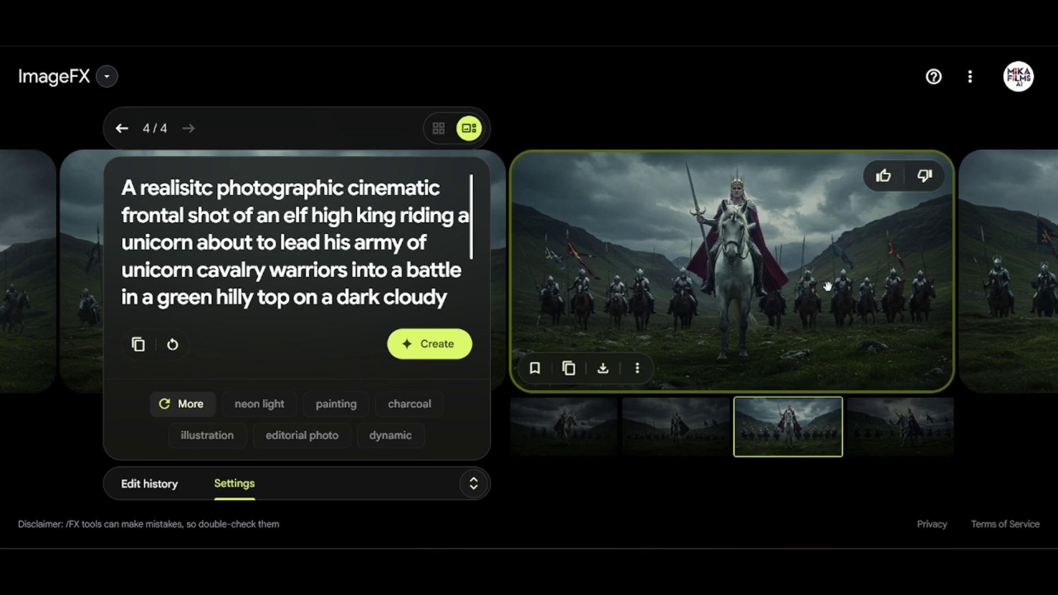
Download the elf king on the white unicorn image and the fourth orc troll image
left_click(875, 429)
left_click(874, 428)
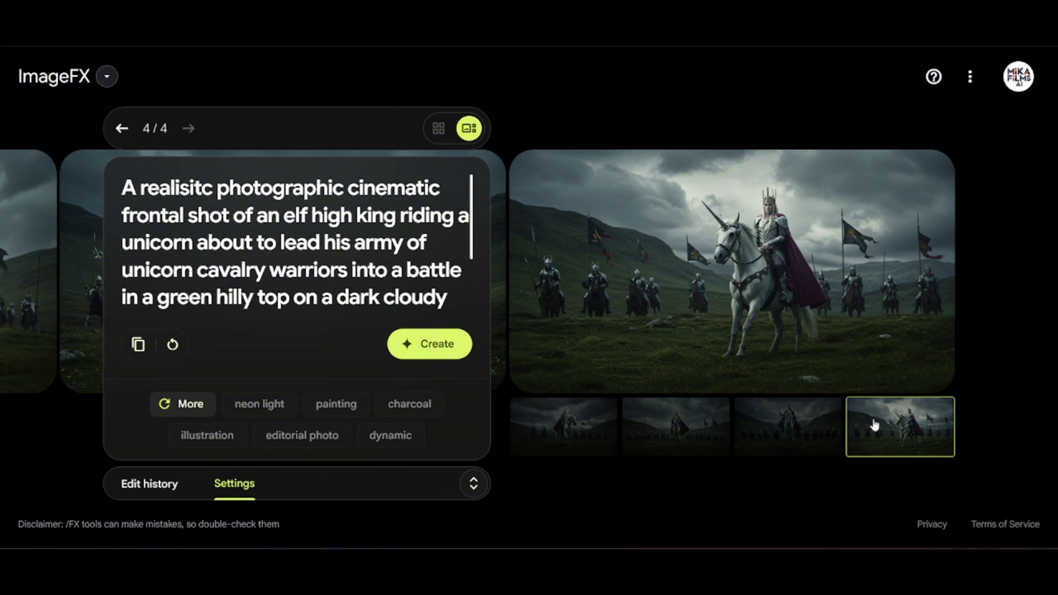
left_click(811, 428)
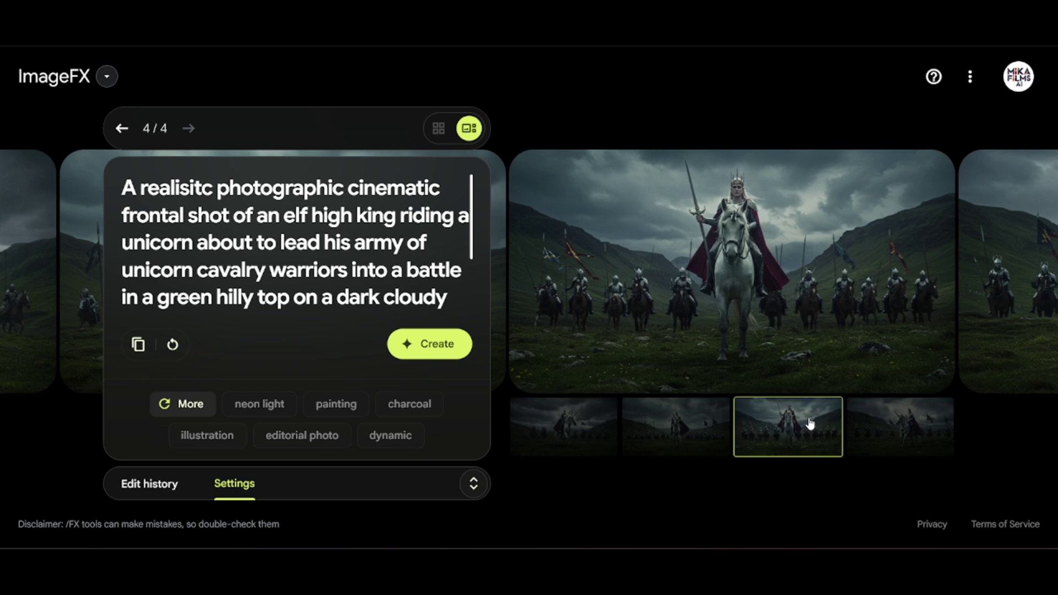
mouse_move(812, 335)
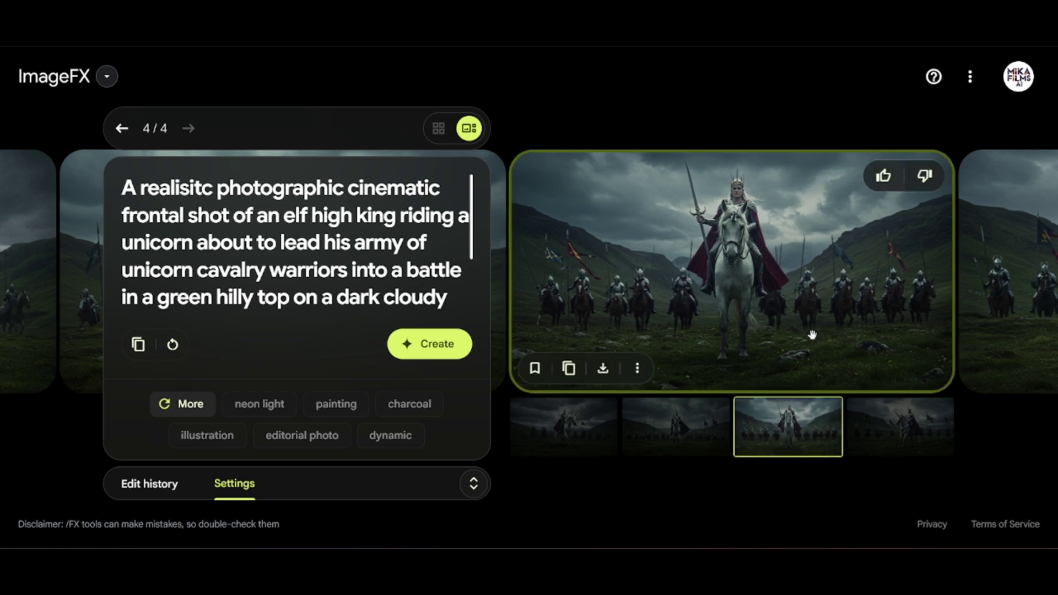
left_click(603, 368)
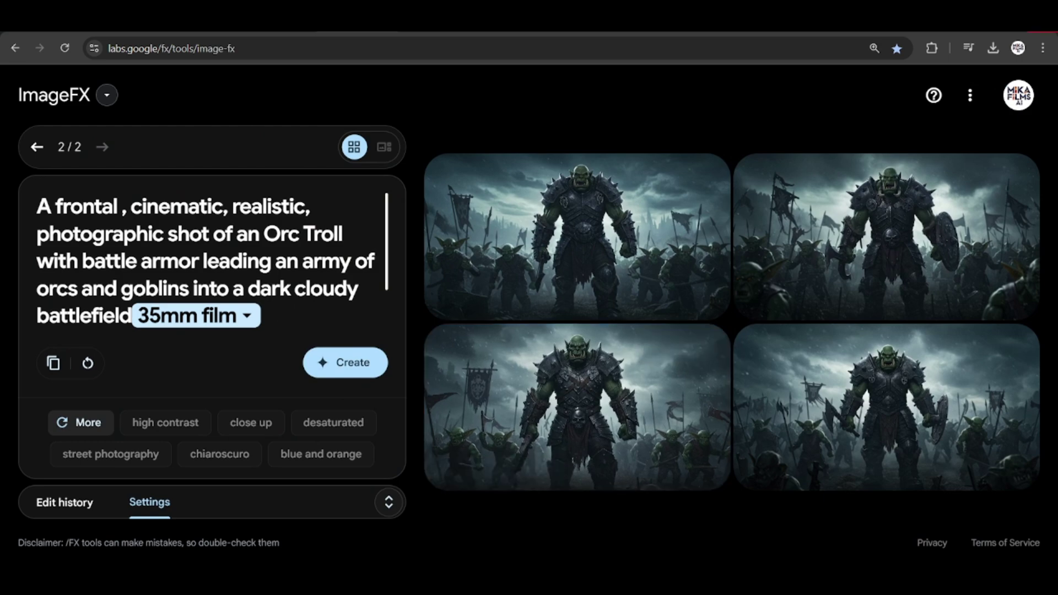
left_click(888, 407)
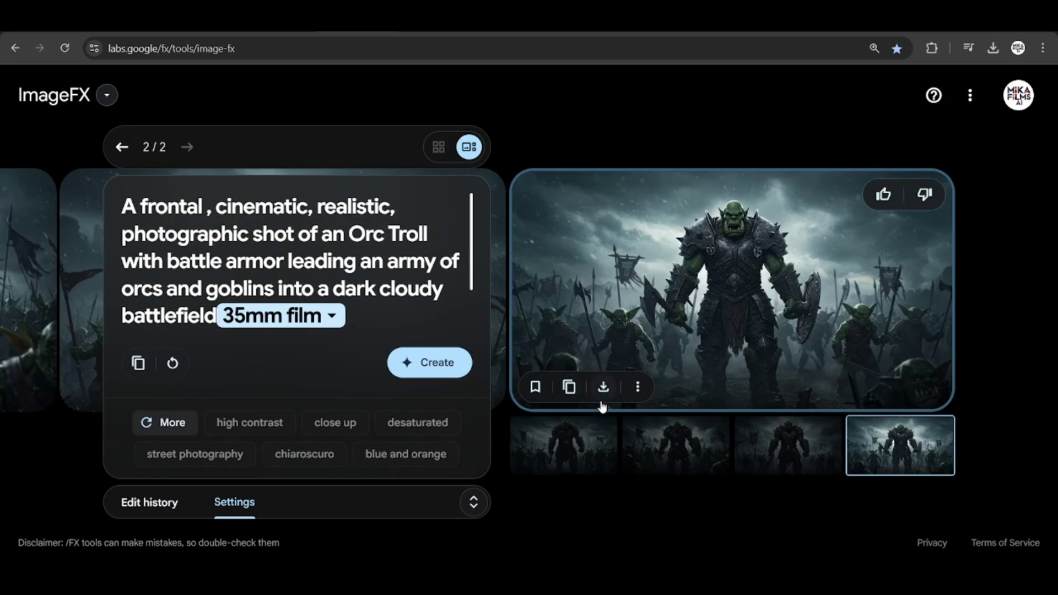
left_click(603, 389)
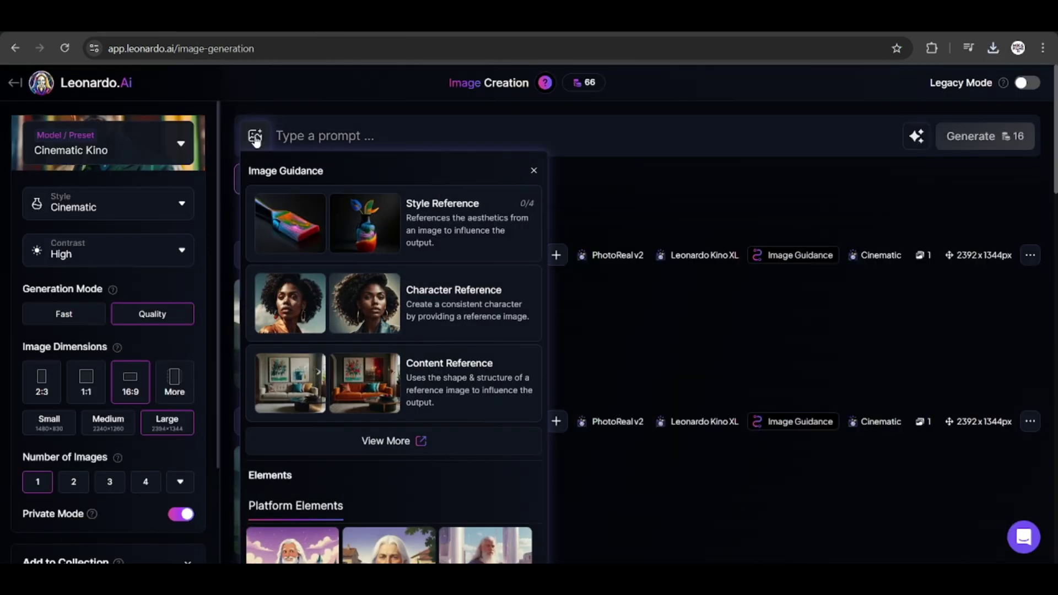
Attach the orc troll image as a Content Reference at High strength, then select the orc prompt text
key("Escape")
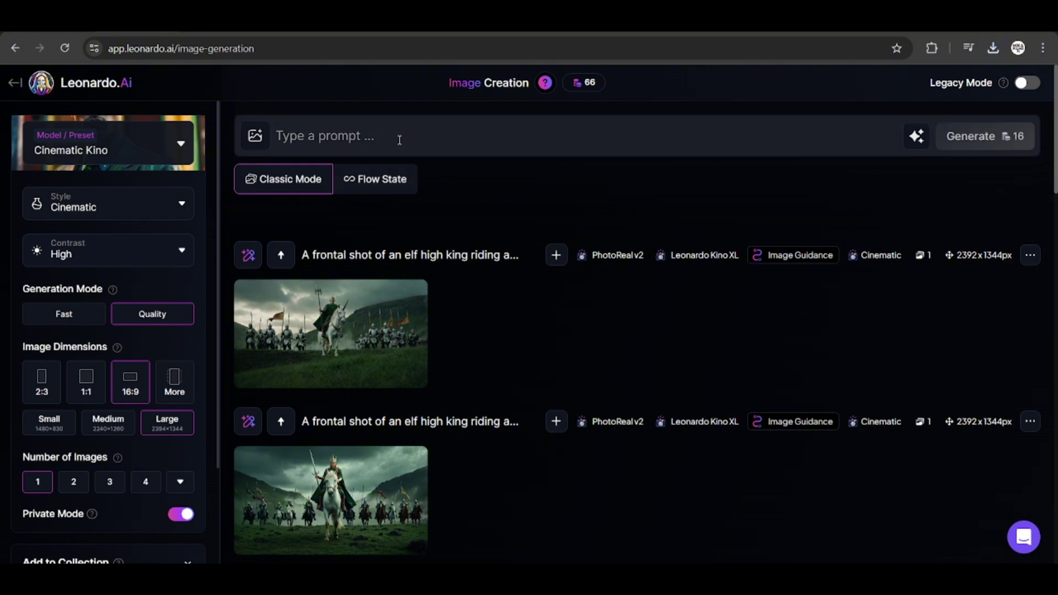
left_click(255, 136)
left_click(395, 382)
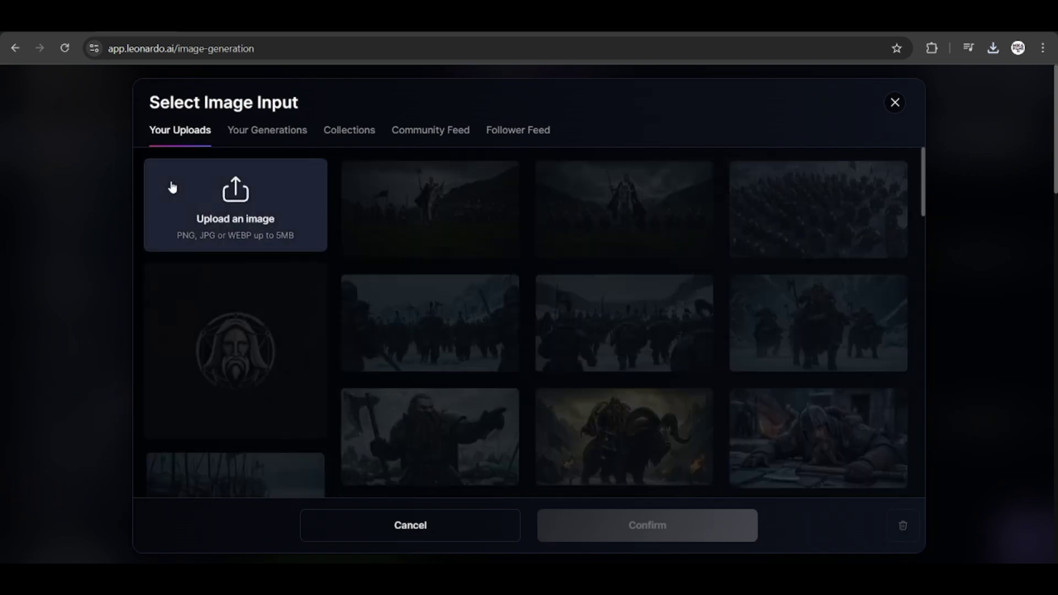
left_click(236, 312)
left_click(657, 512)
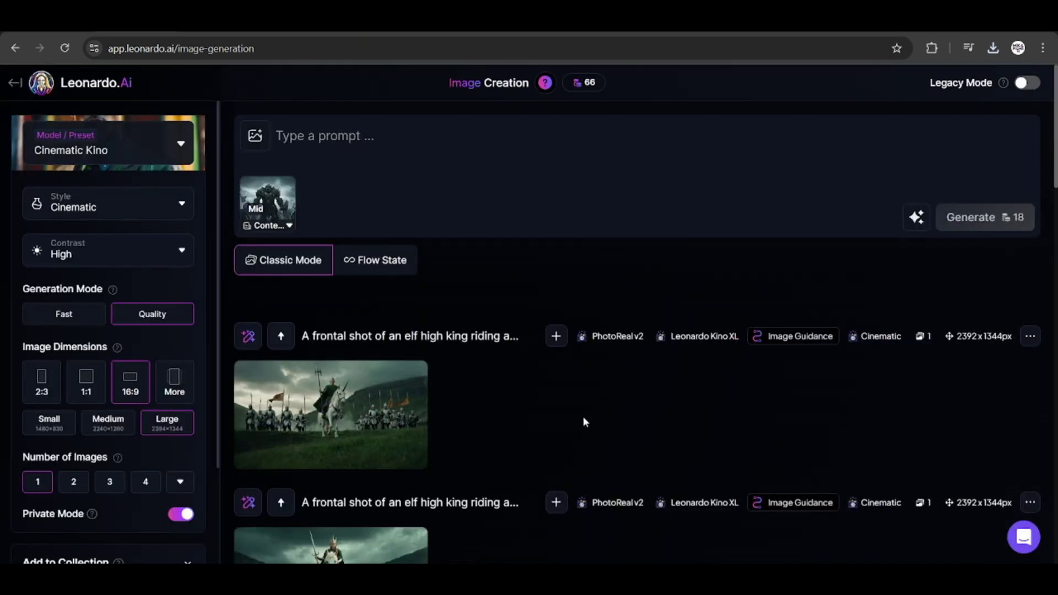
left_click(287, 226)
left_click(422, 300)
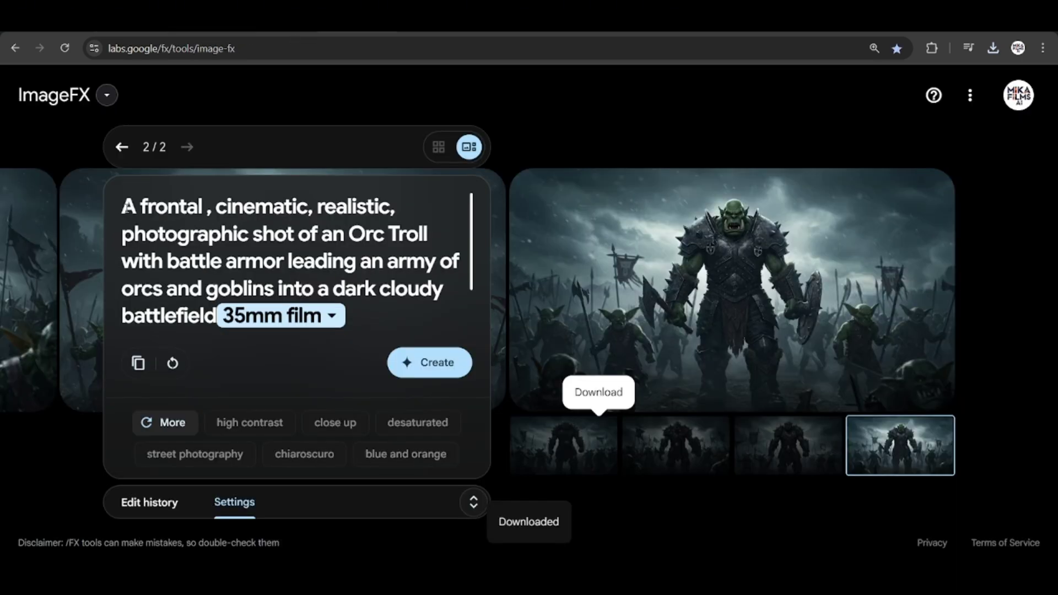
left_click_drag(125, 208, 213, 310)
key("ctrl+c")
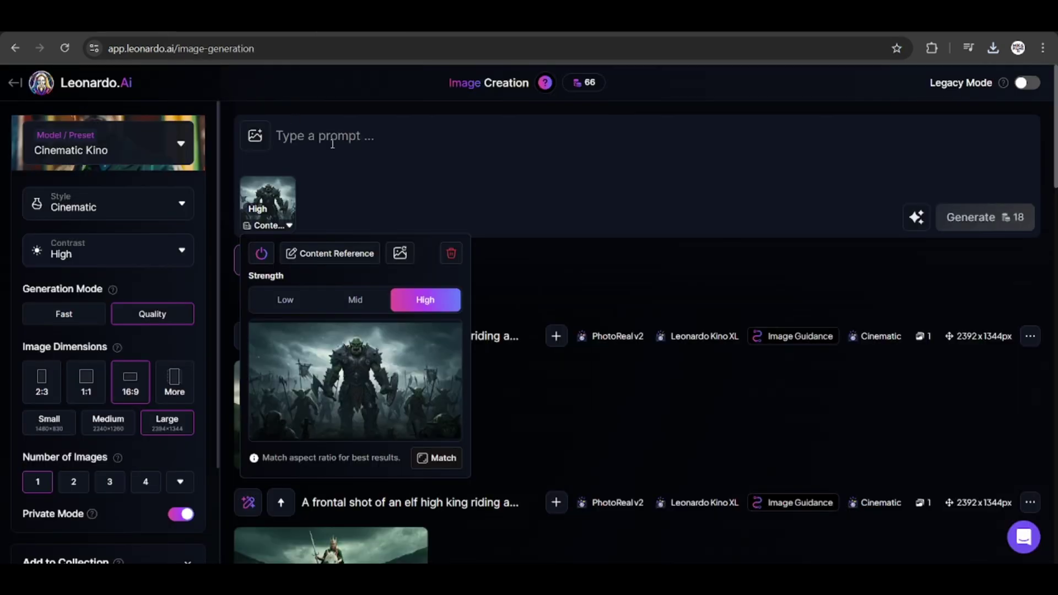
Paste the ImageFX orc troll prompt into Leonardo.Ai's prompt box to generate the orc image
left_click(331, 135)
key("ctrl+v")
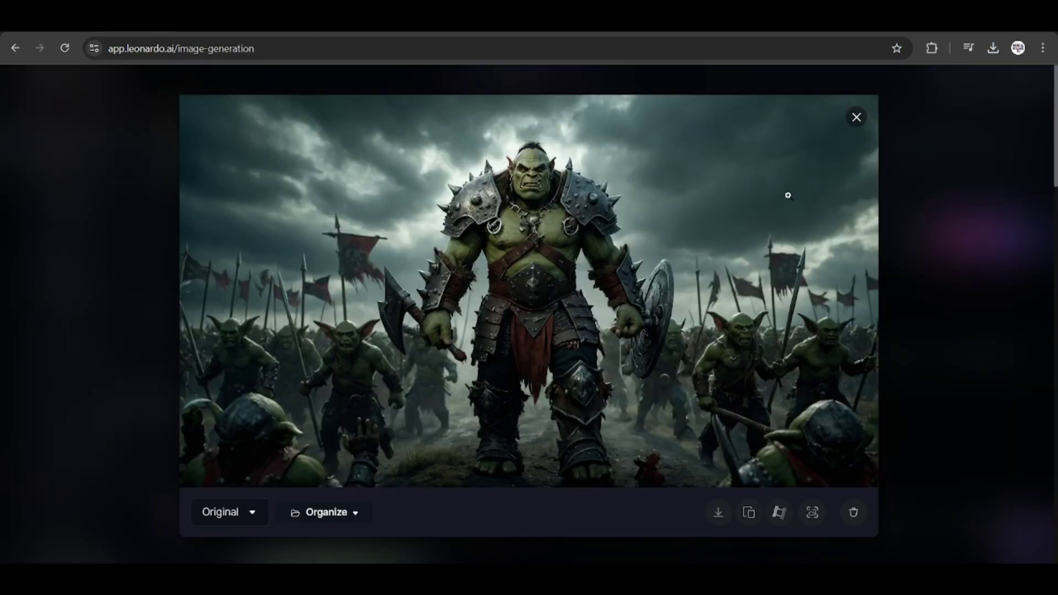
left_click(855, 117)
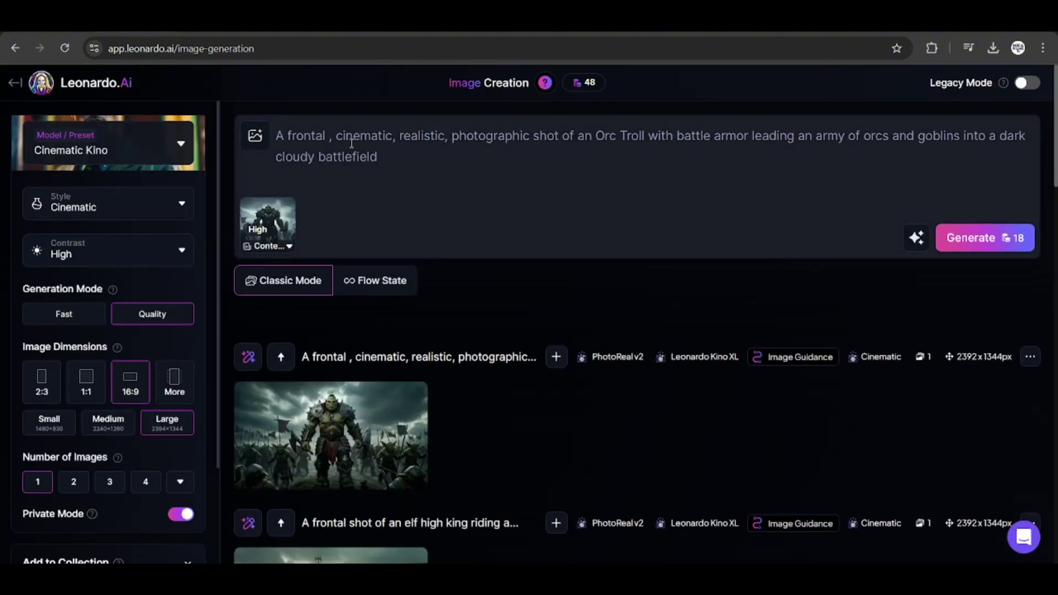
Delete 'cinematic, realistic, photographic' from the prompt and view the new orc image full size
left_click_drag(332, 139, 505, 143)
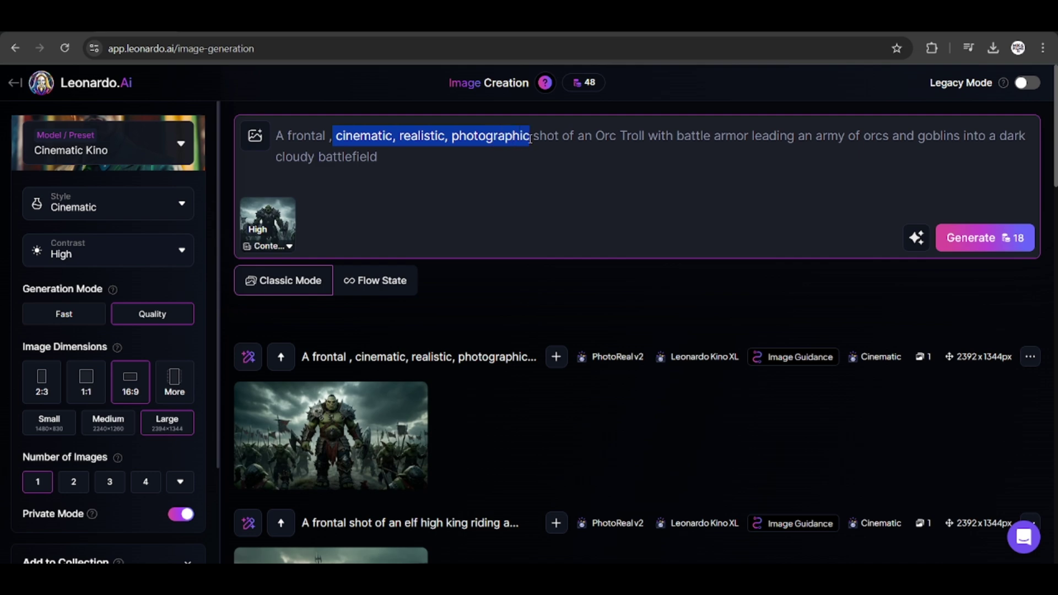
key("BackSpace")
left_click(410, 422)
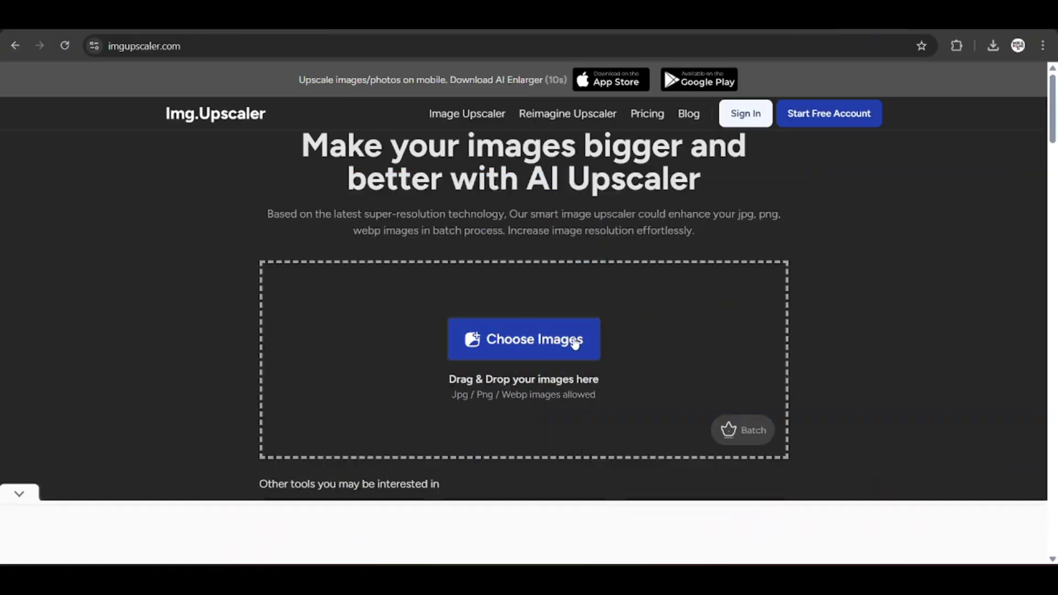
Use Choose Images on imgupscaler.com to bring up the upload file dialog
left_click(574, 341)
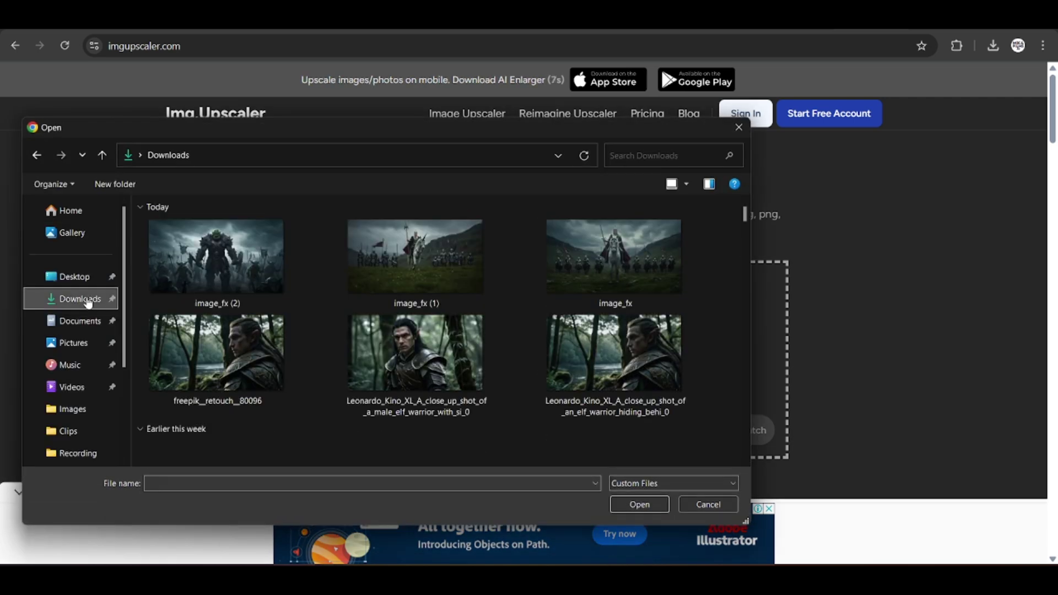
Upscale freepik__retouch__80096 at 400%, download the result, and go to KlingAI's video page
left_click(252, 338)
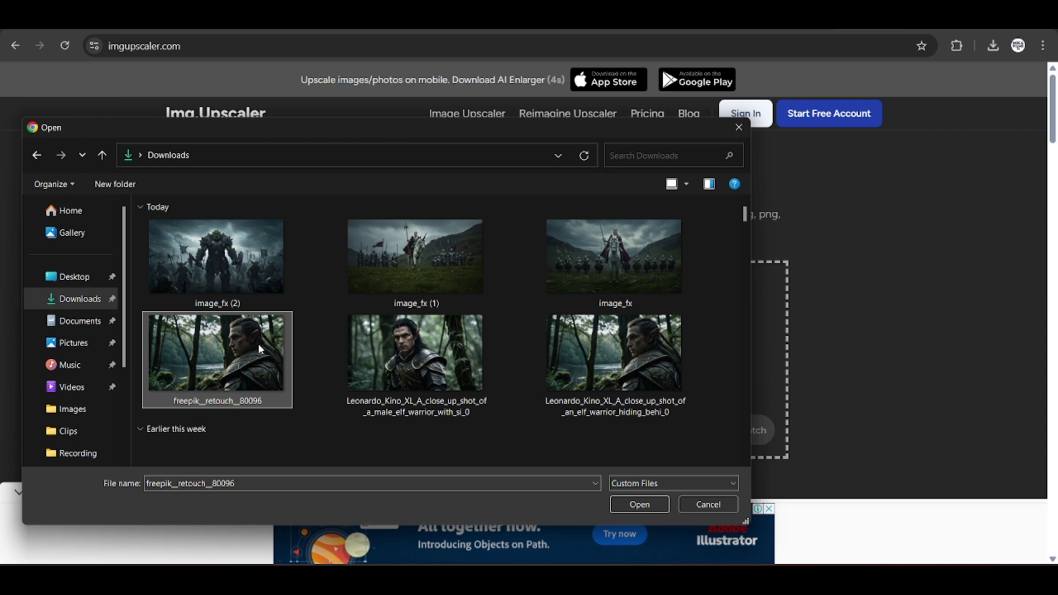
left_click(629, 502)
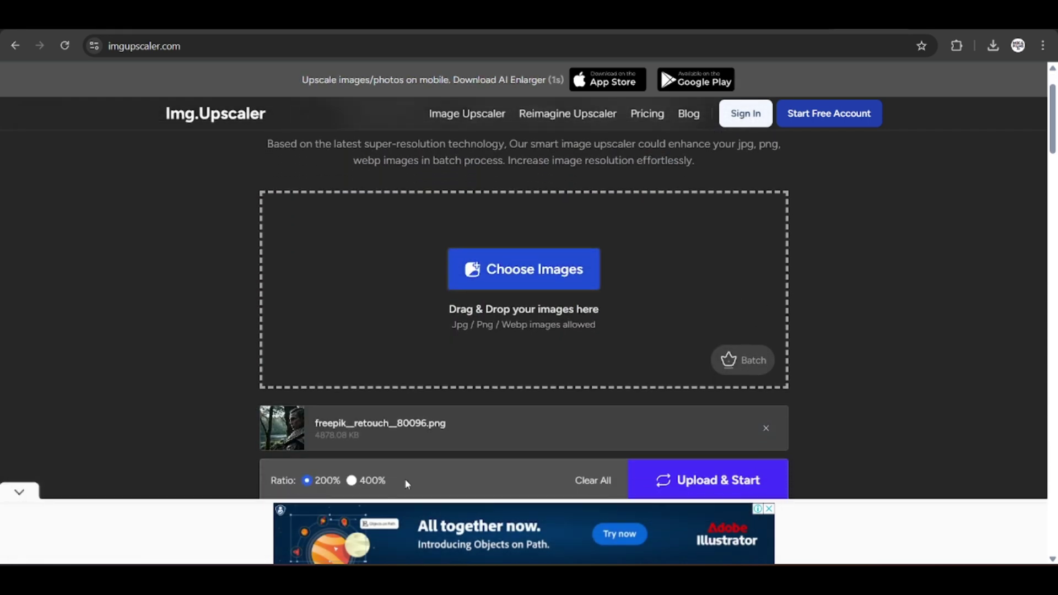
left_click(351, 480)
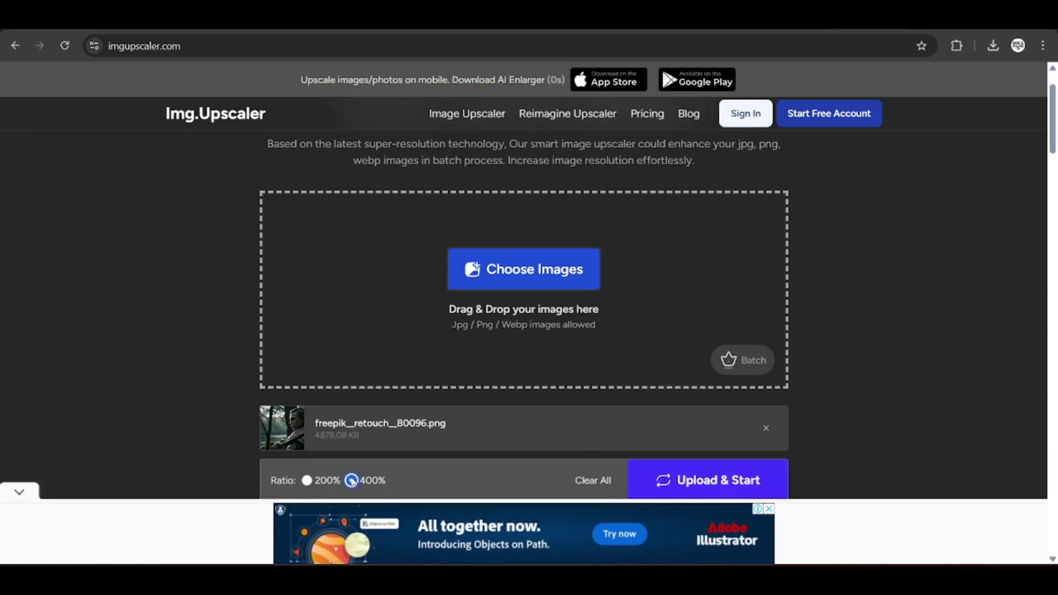
left_click(687, 482)
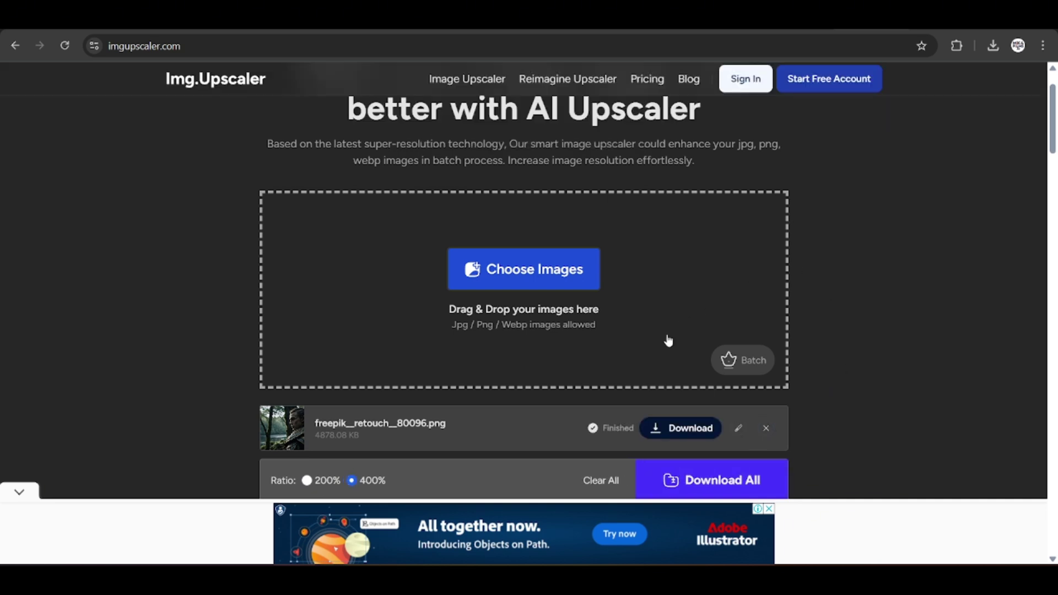
left_click(667, 430)
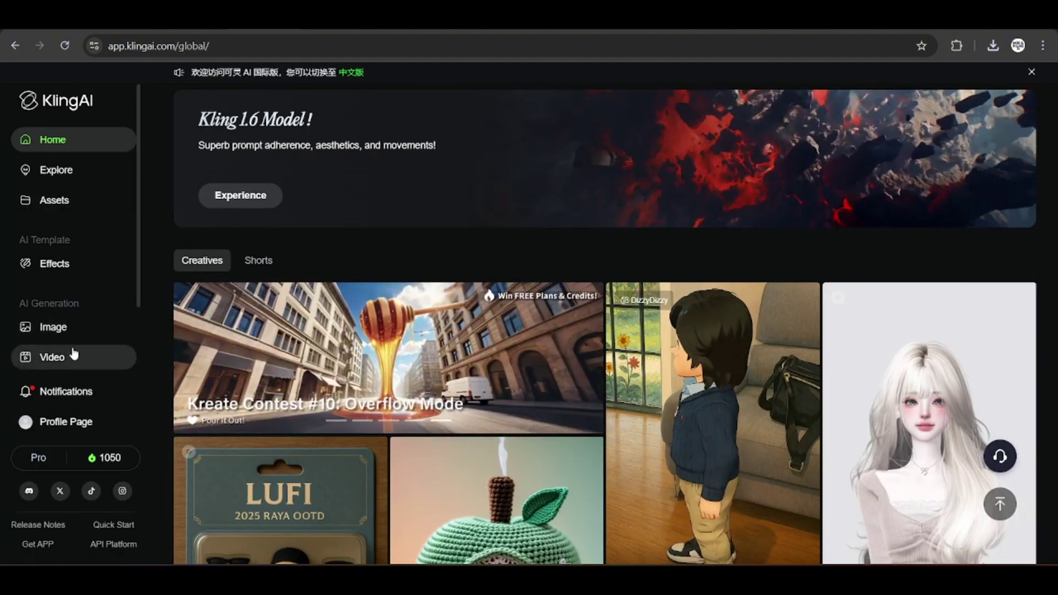
left_click(74, 356)
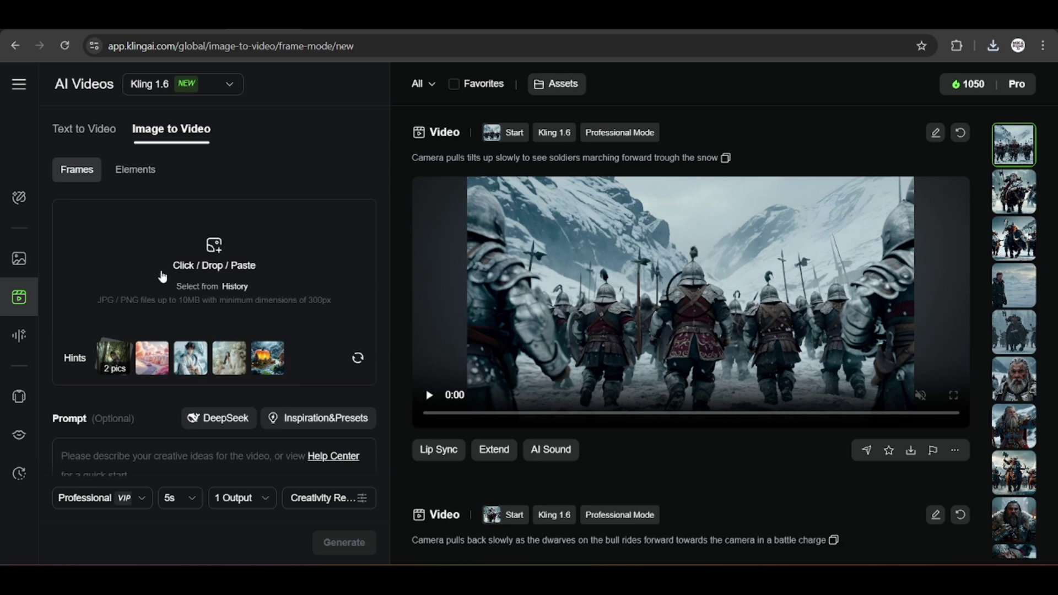
Set the upscaled elf image from Downloads as the video's start frame
left_click(160, 269)
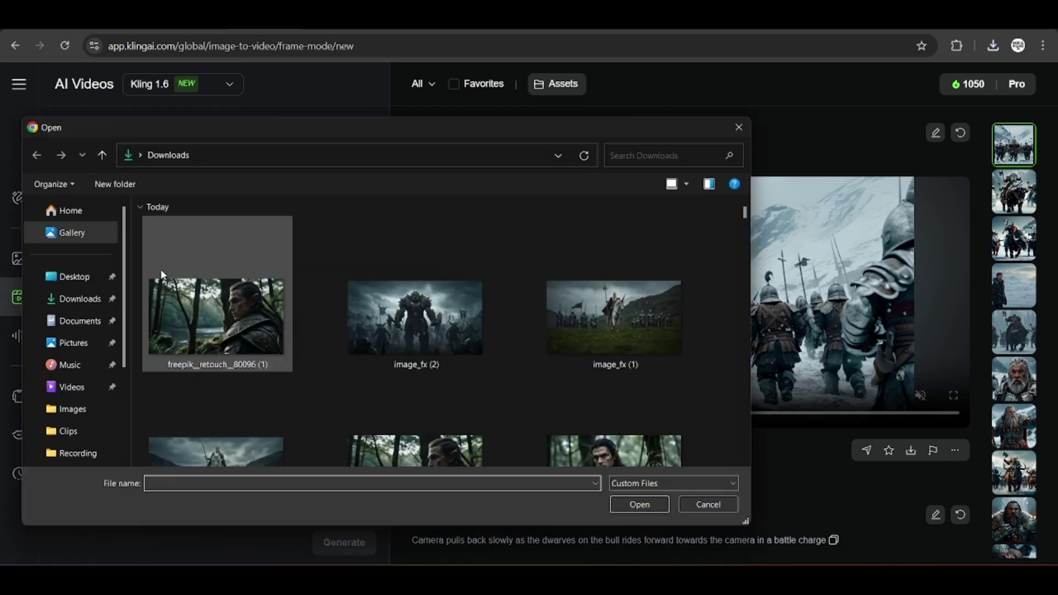
left_click(217, 292)
left_click(635, 503)
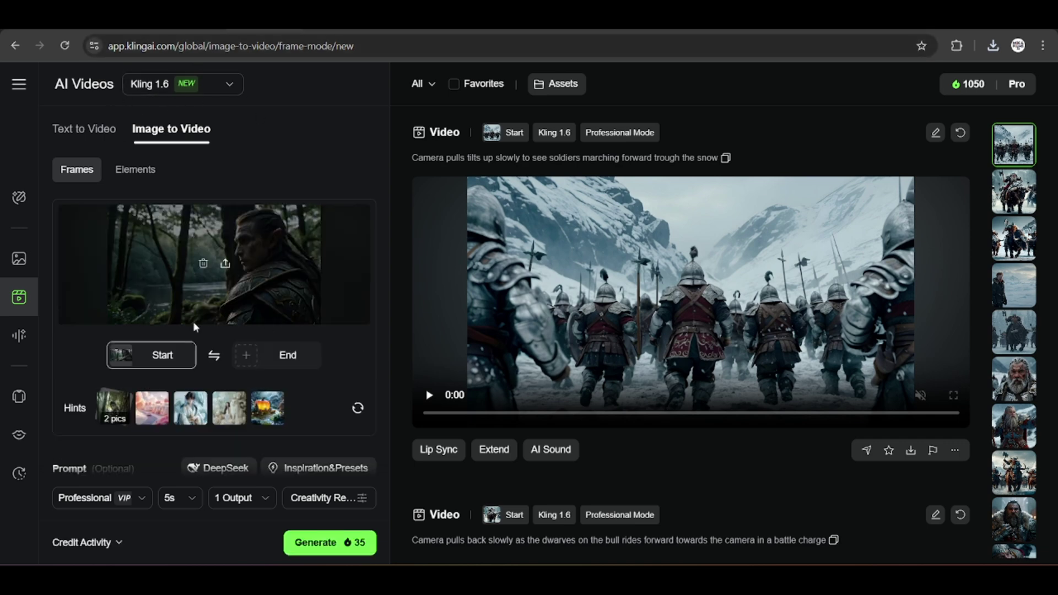
Prompt the elf looking around fearfully as if watched, generate the 5-second video, and play it
scroll(189, 433, "down", 2)
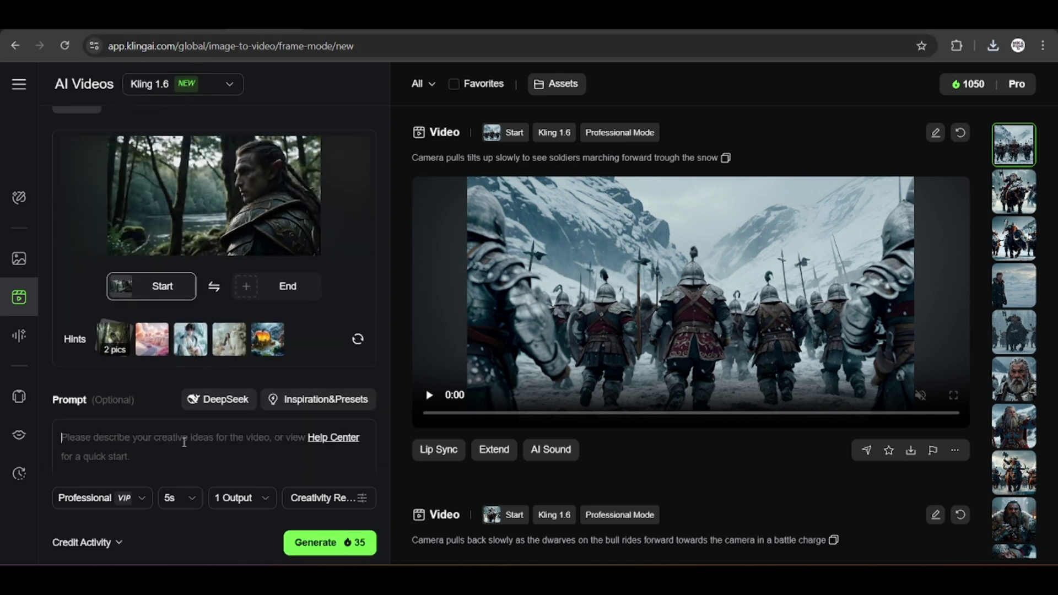
type("Still camera shot of elf warrior looking around in fear as")
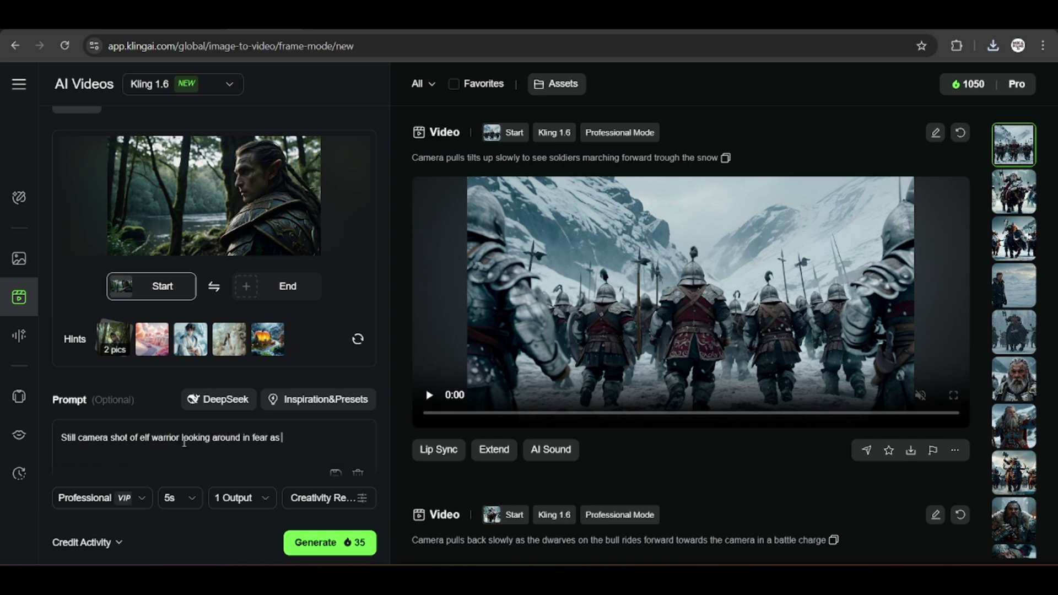
type("tched")
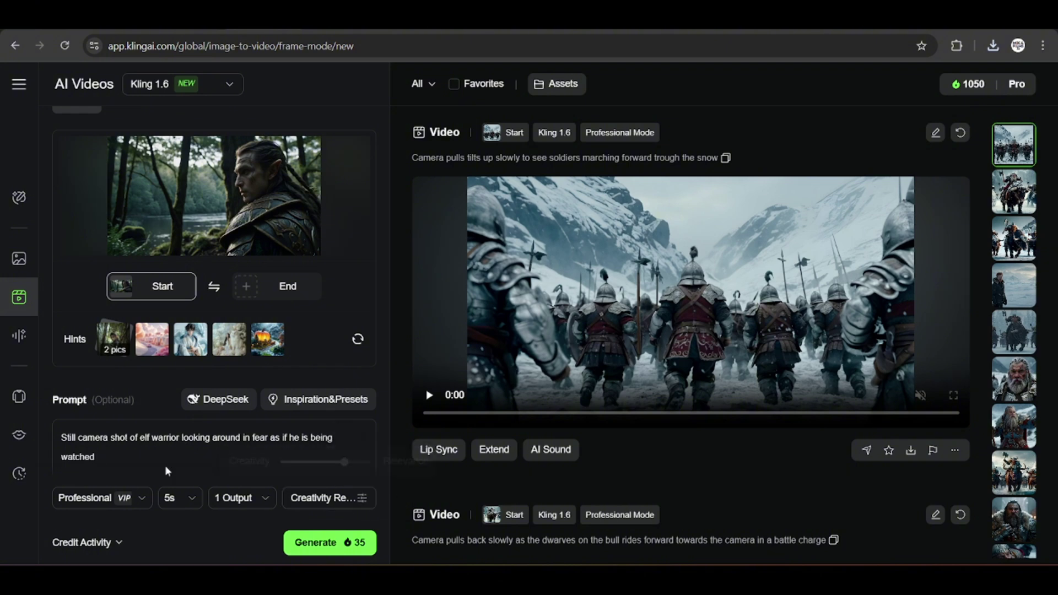
left_click(329, 543)
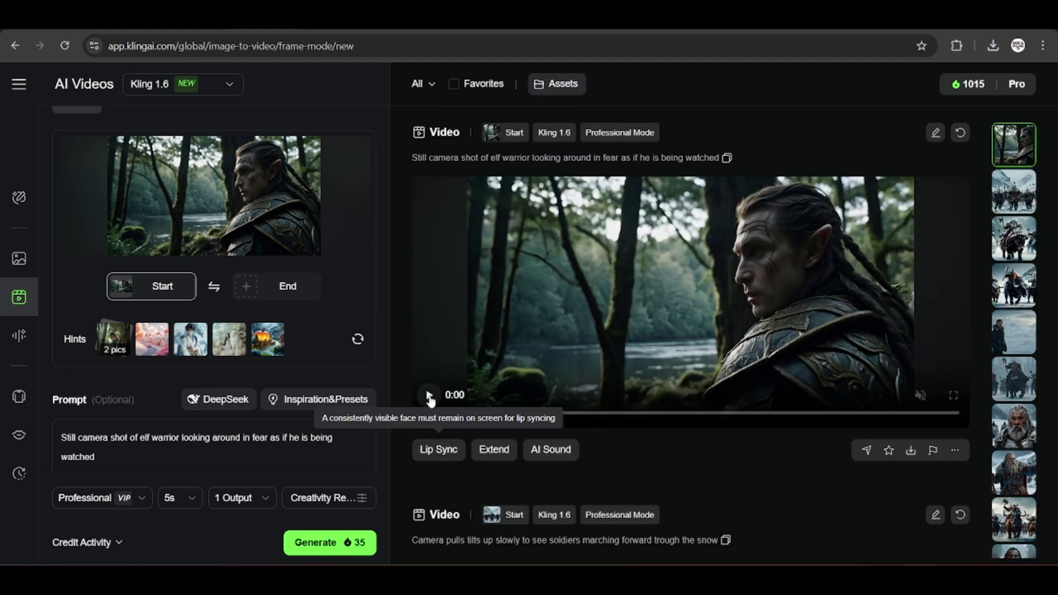
left_click(430, 396)
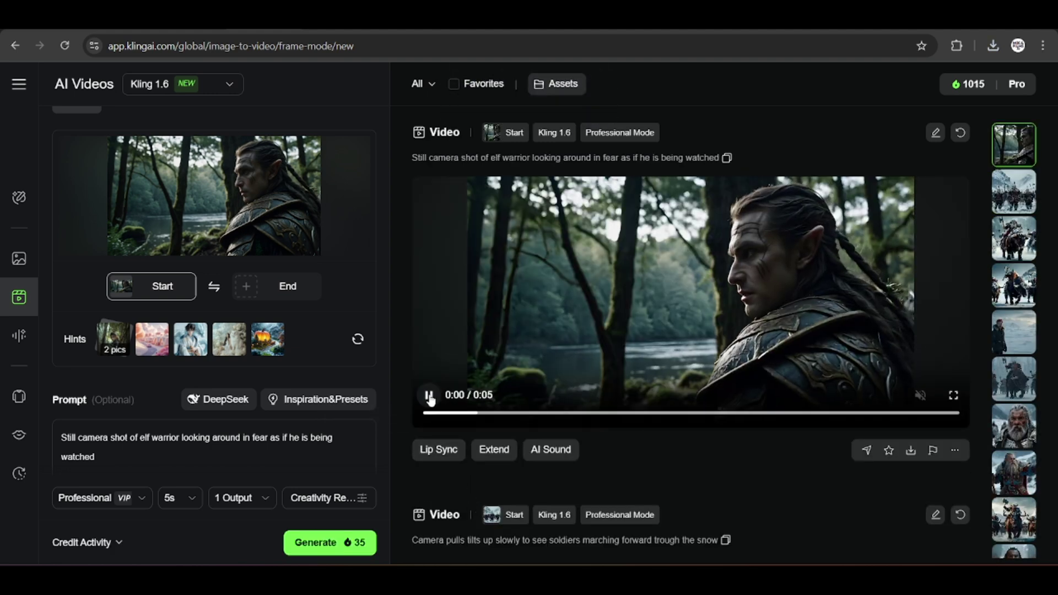